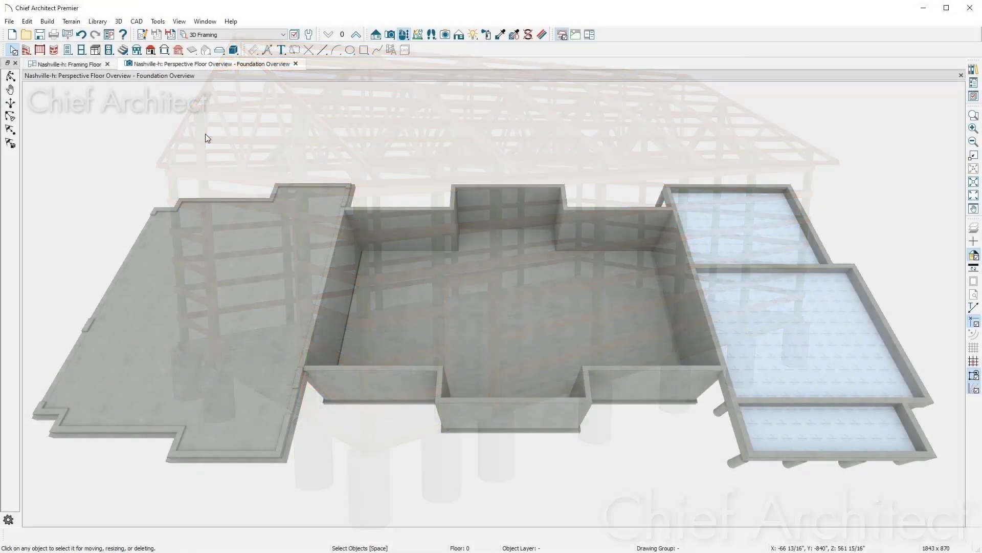
Step: Review the floor structure layers for the floor 1 subfloor and build its floor framing
click(178, 51)
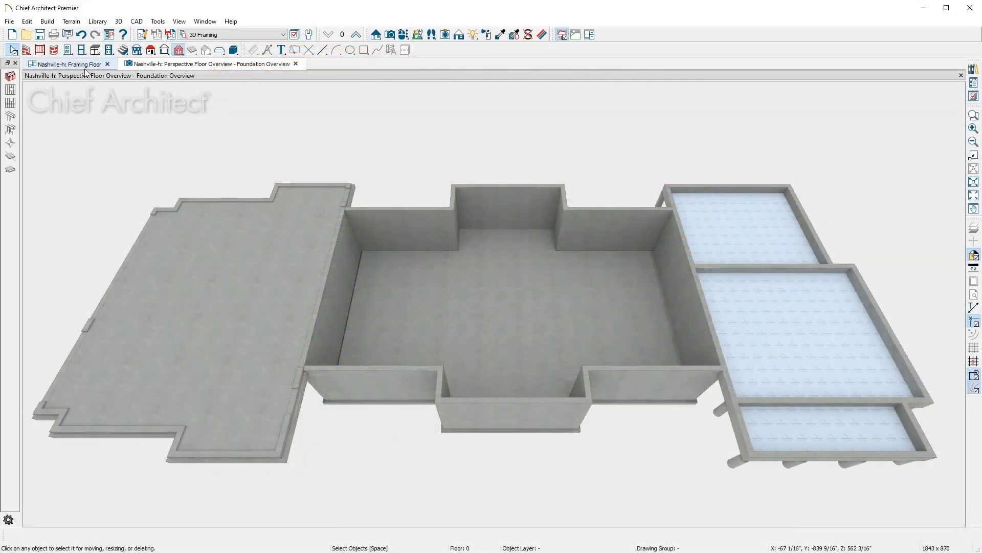
click(17, 77)
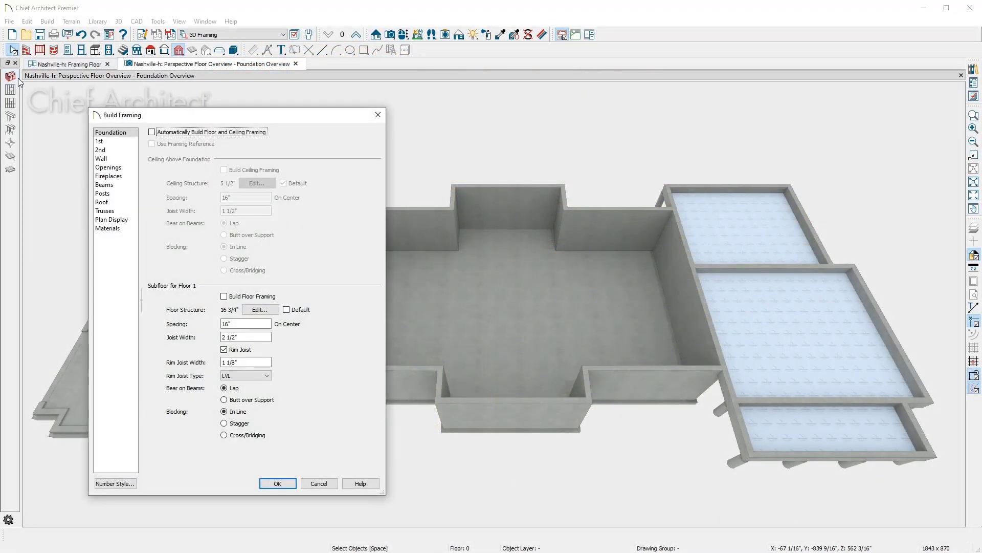
click(224, 297)
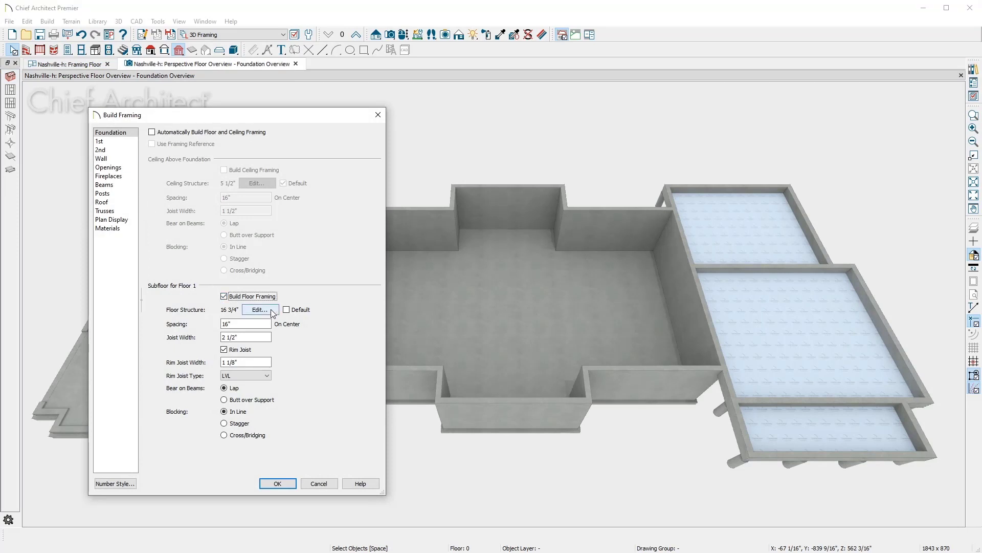
click(276, 313)
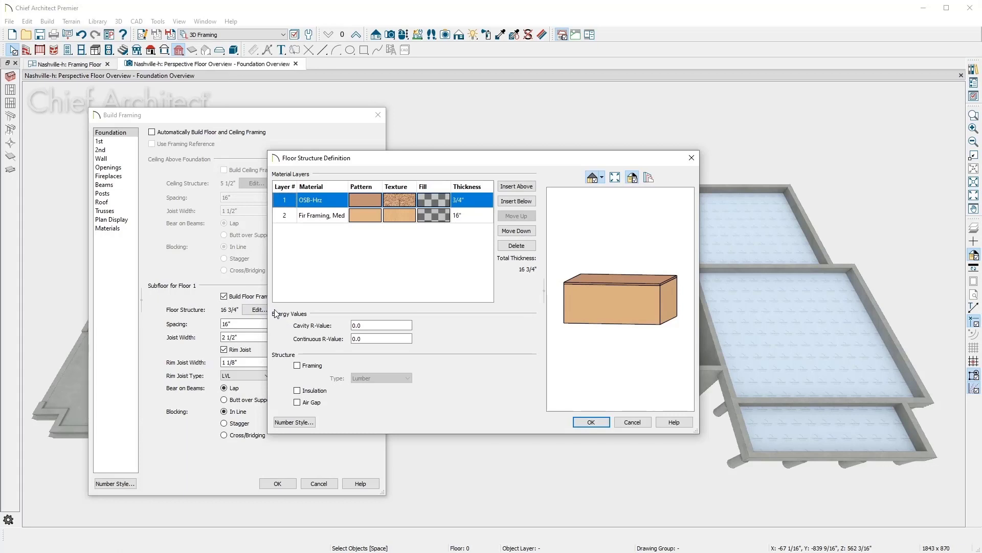
click(593, 422)
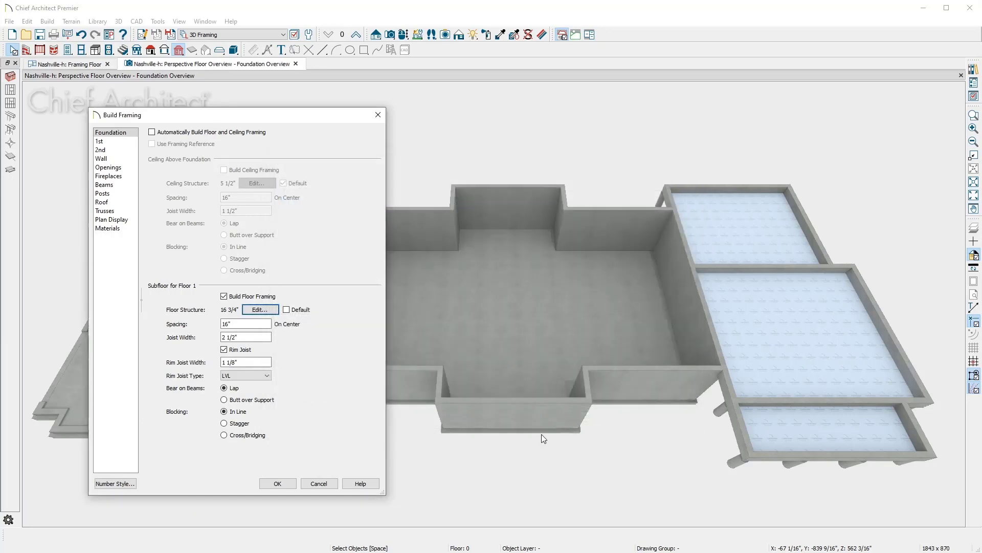
click(286, 483)
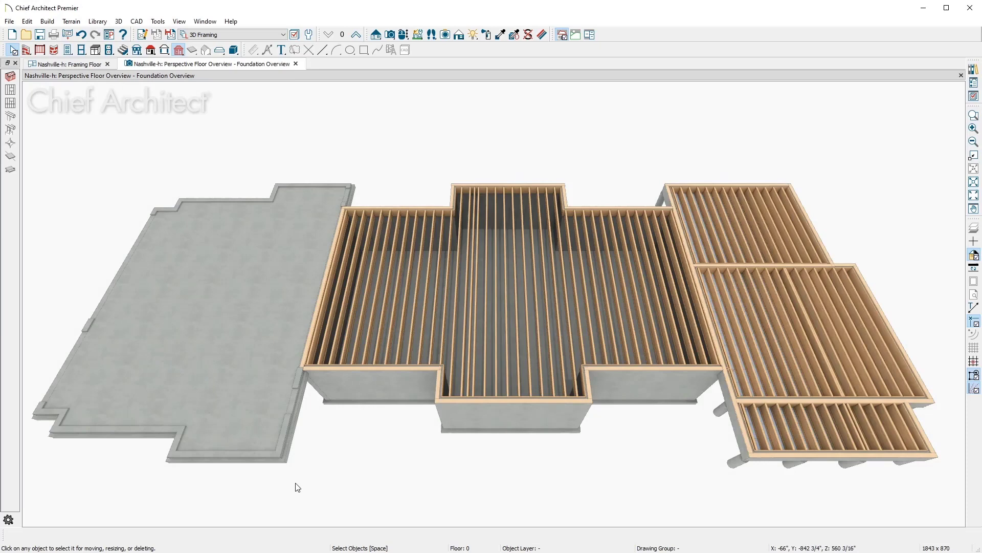
Step: Tile the framing floor plan and the 3D perspective overview side by side
click(468, 393)
key(Delete)
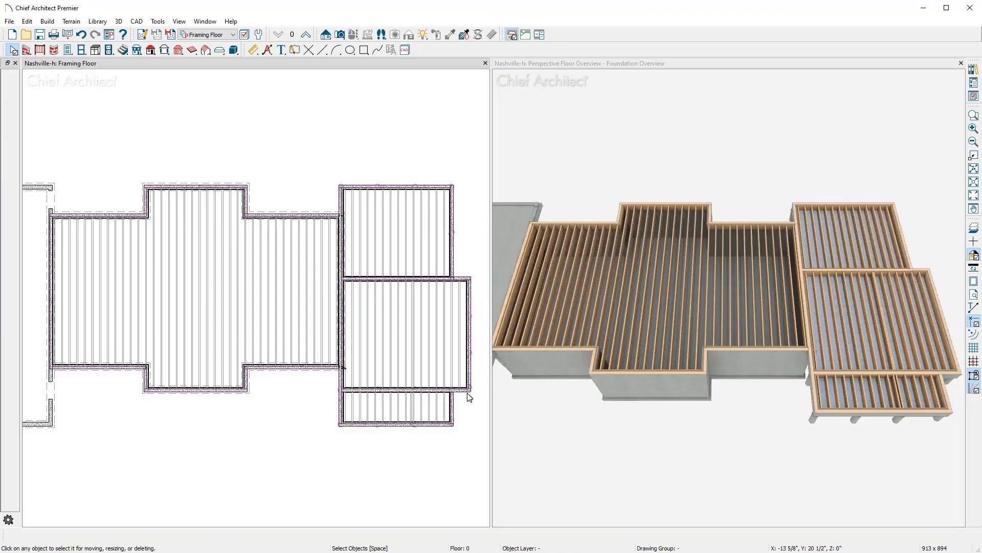
key(alt+w)
key(v)
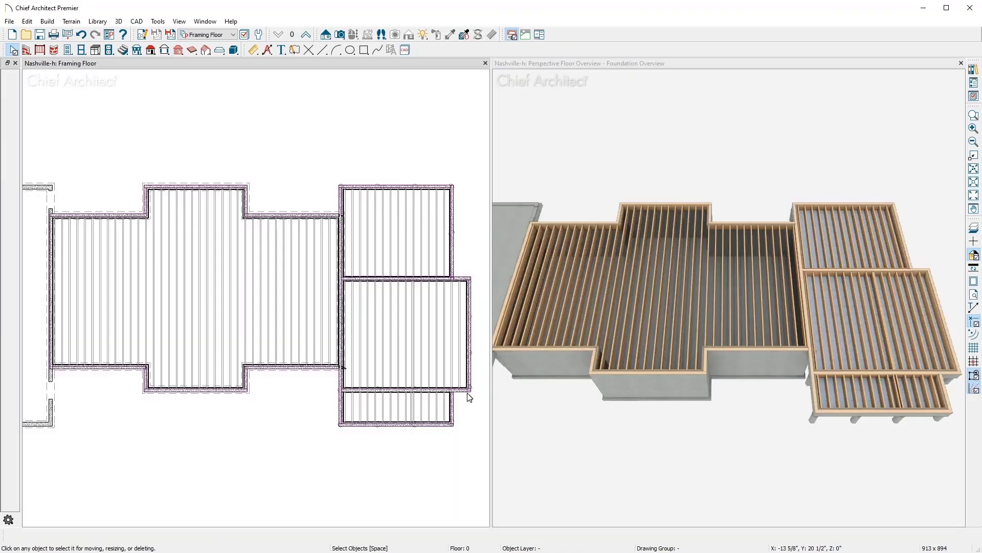
Step: Draw a horizontal joist direction line across the middle room of the plan's right-hand wing
click(48, 22)
mouse_move(96, 123)
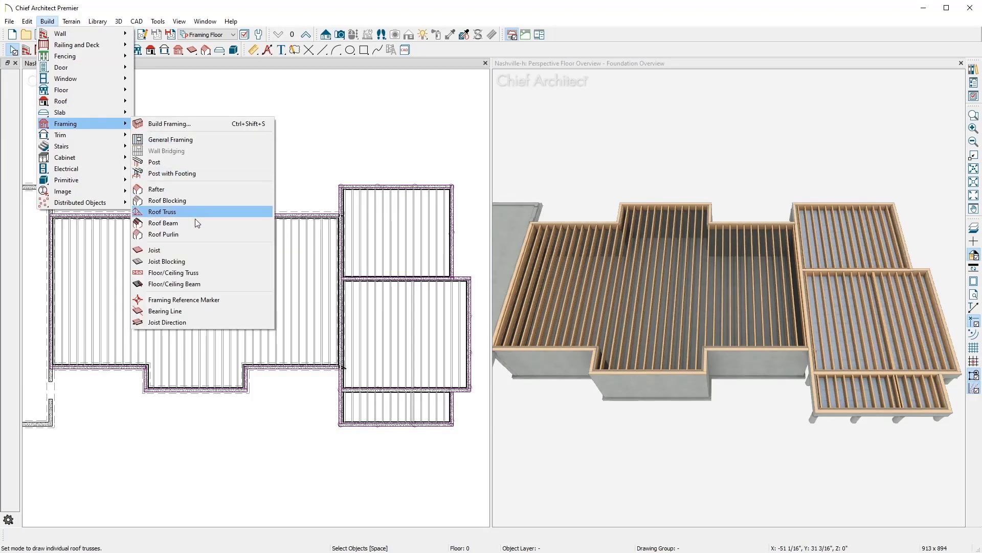
click(213, 320)
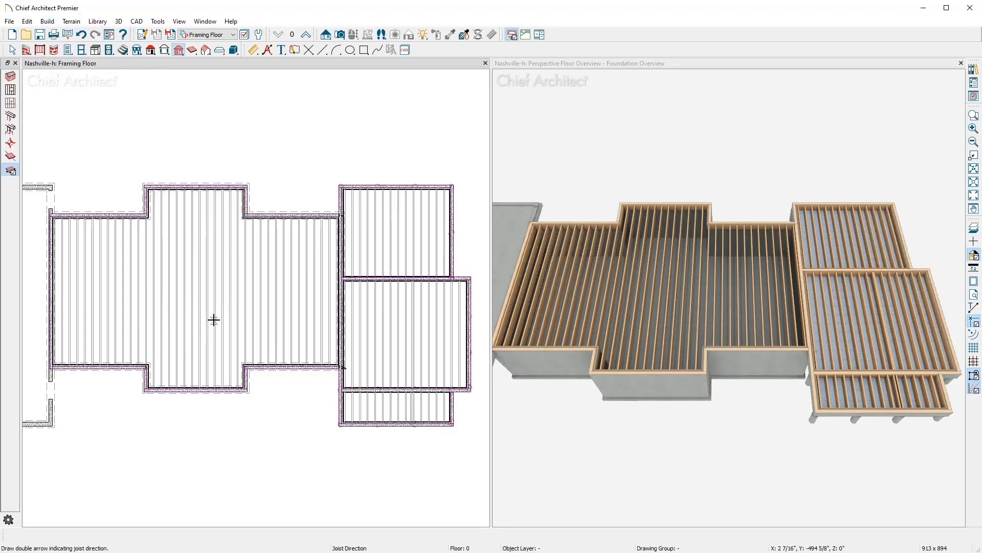
drag(367, 334, 443, 334)
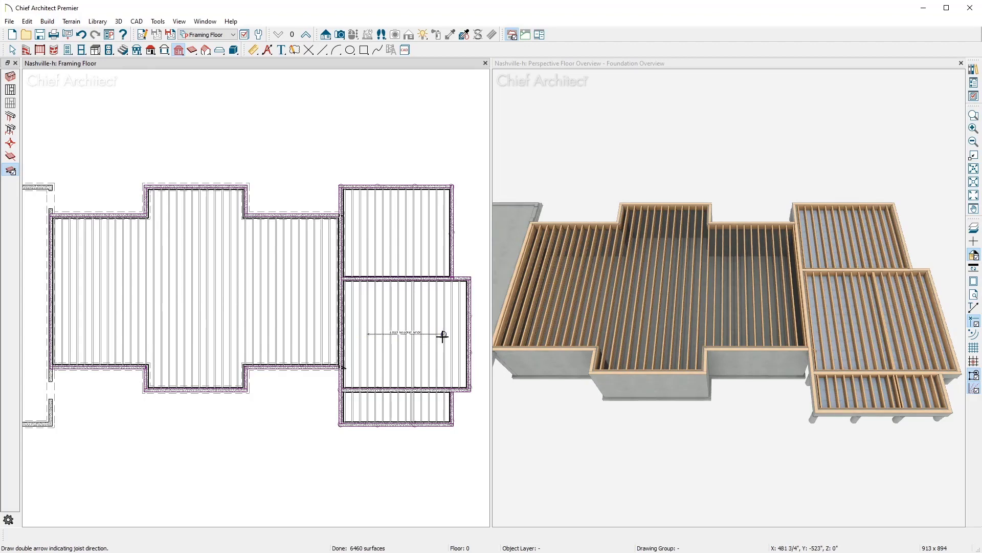
Step: Rebuild the floor framing for the floor 1 subfloor so the joists follow the direction line
click(10, 76)
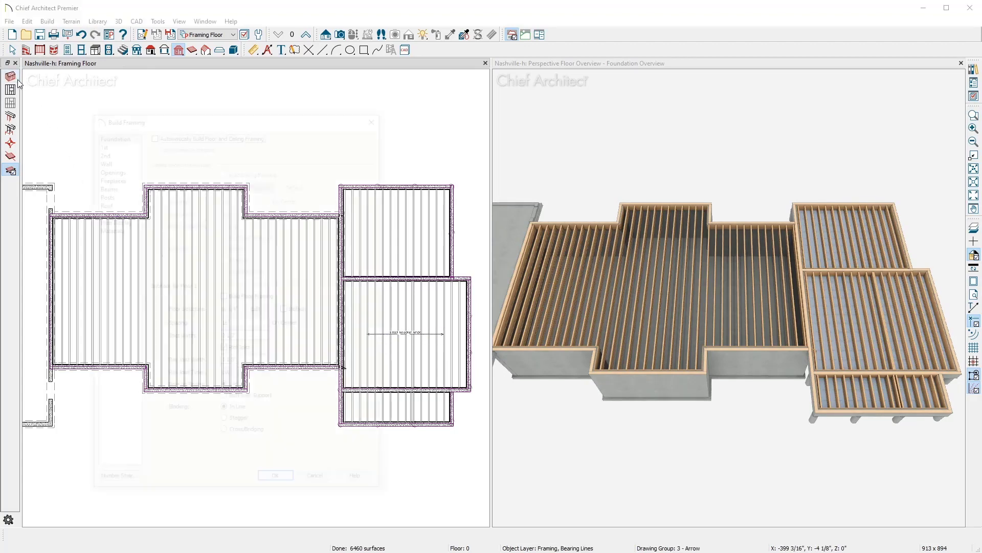
click(224, 297)
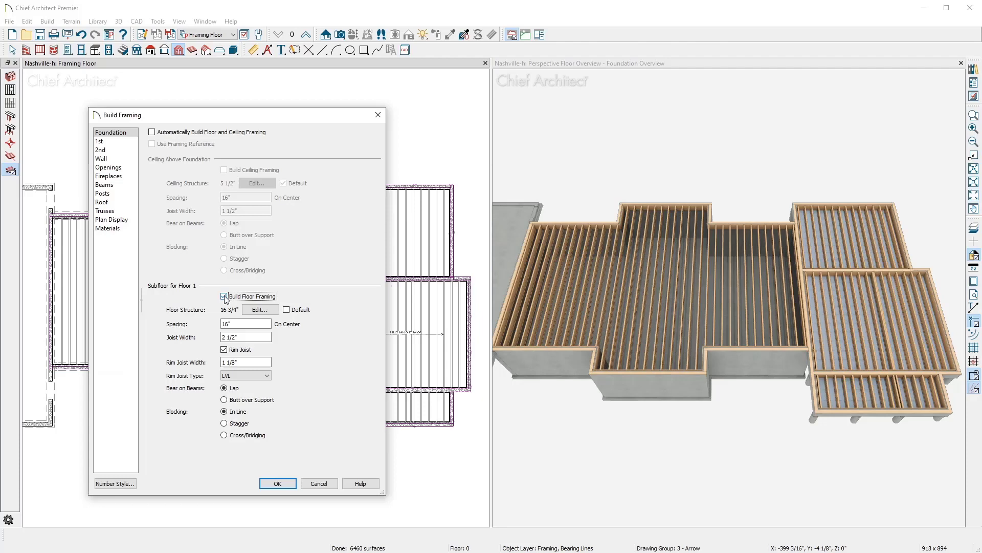
click(292, 484)
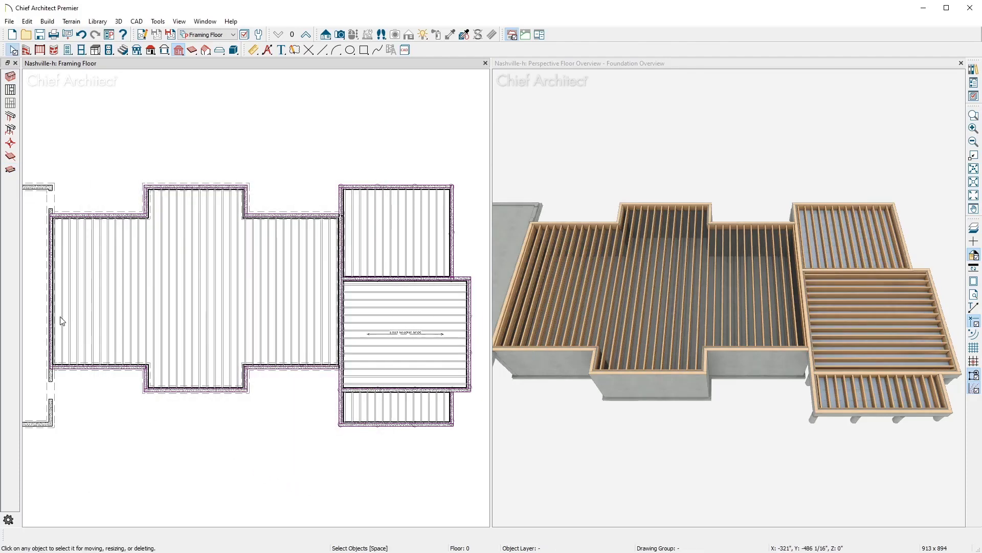
Step: Delete all floor joists in the large central area and draw one vertical floor truss near its left wall
drag(61, 321, 333, 328)
key(Delete)
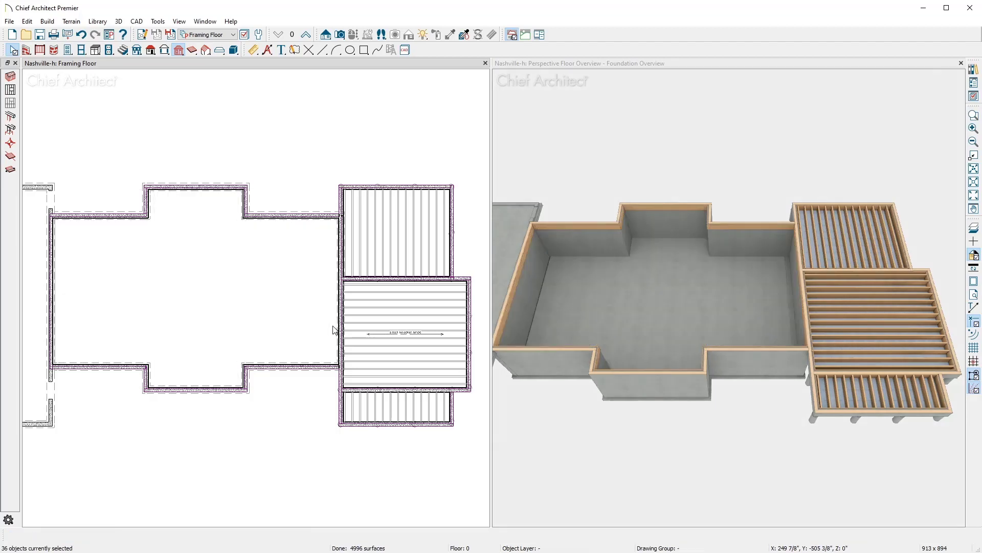
click(192, 50)
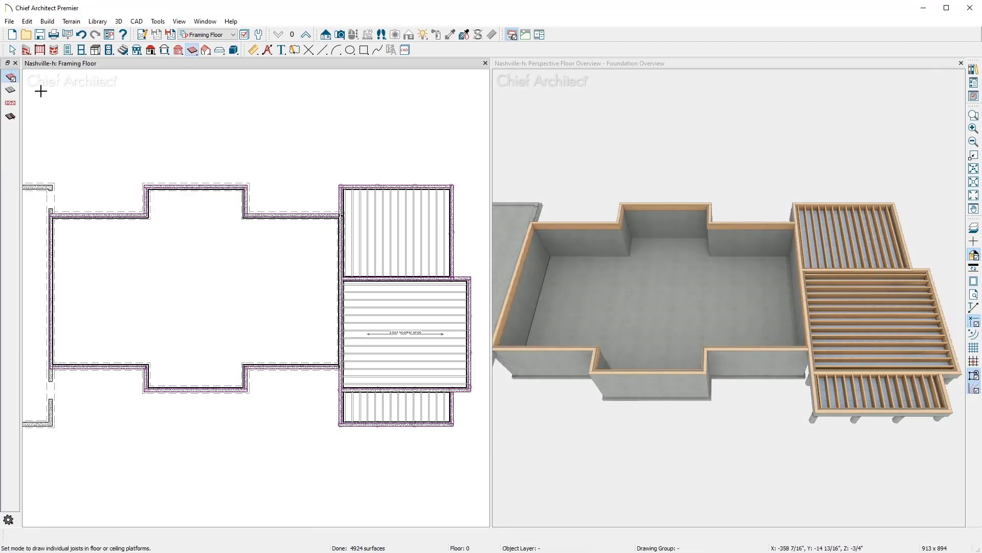
click(10, 103)
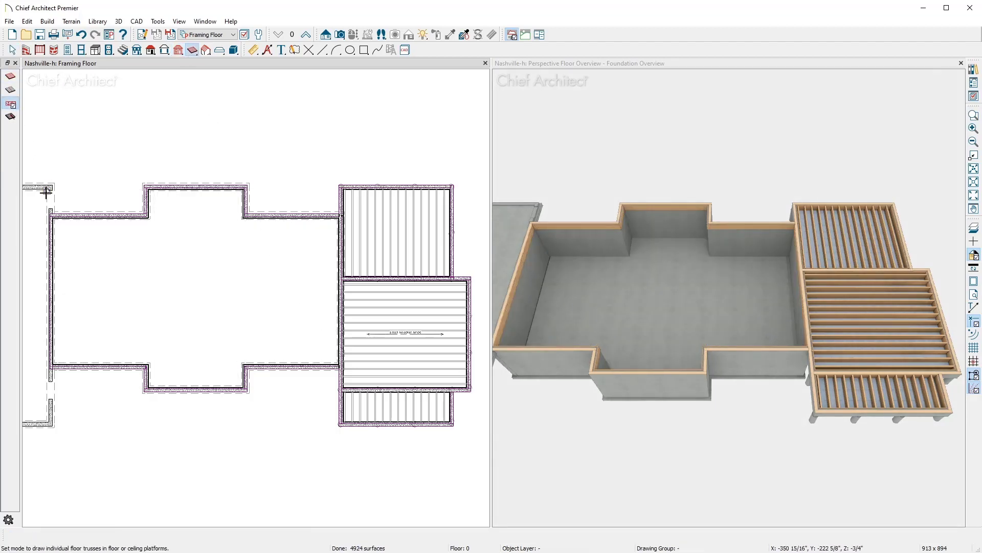
drag(63, 216, 66, 364)
key(space)
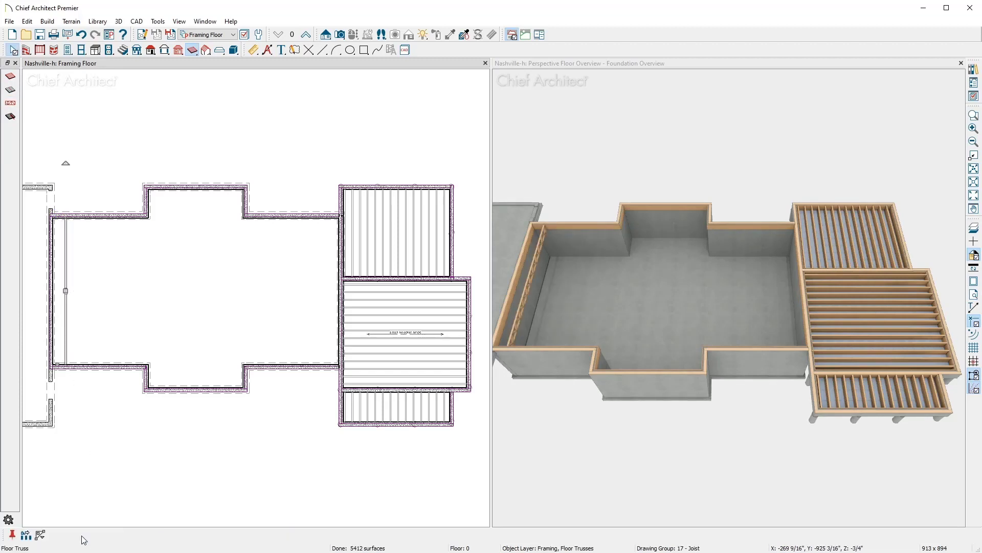
Step: Copy the floor truss at intervals across the central area and extend the middle trusses to the walls of both bump-outs
drag(65, 291, 328, 303)
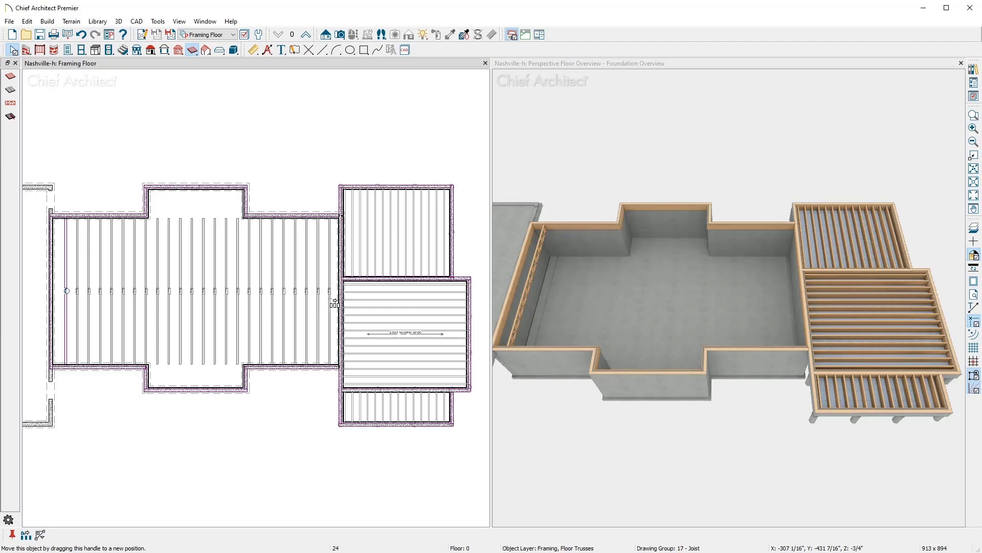
click(205, 387)
click(227, 507)
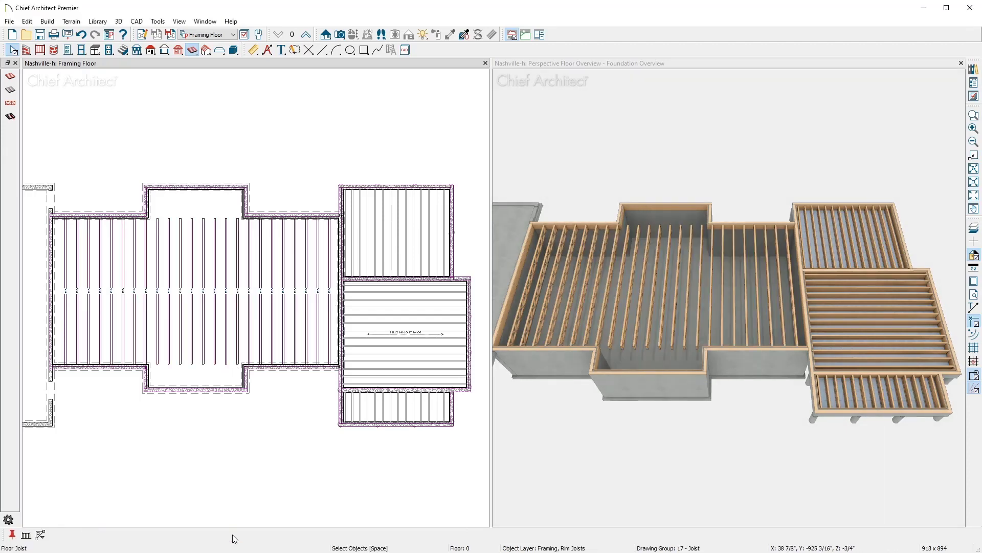
drag(156, 351, 238, 351)
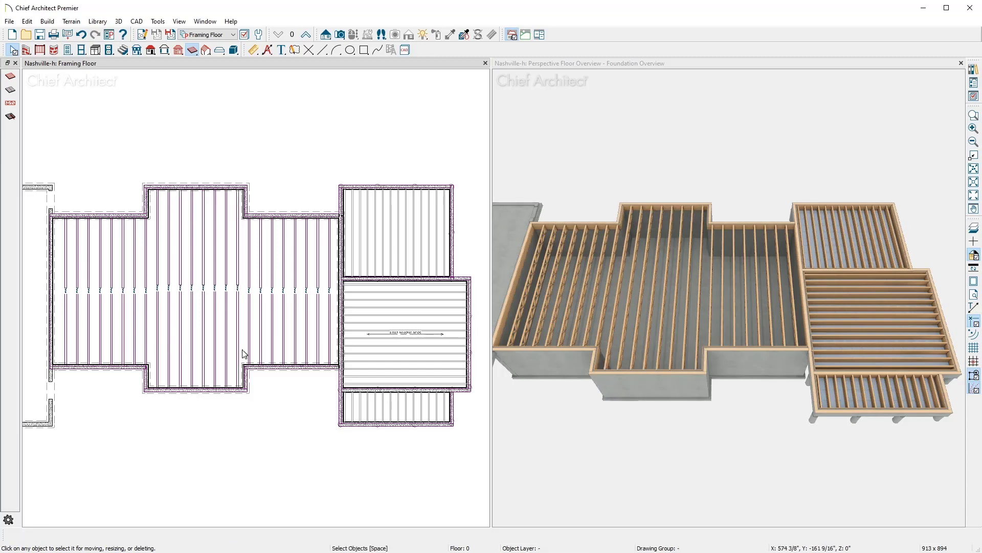
Step: Maximize the perspective overview, go up to floor 1 and turn on automatic wall framing
double_click(565, 62)
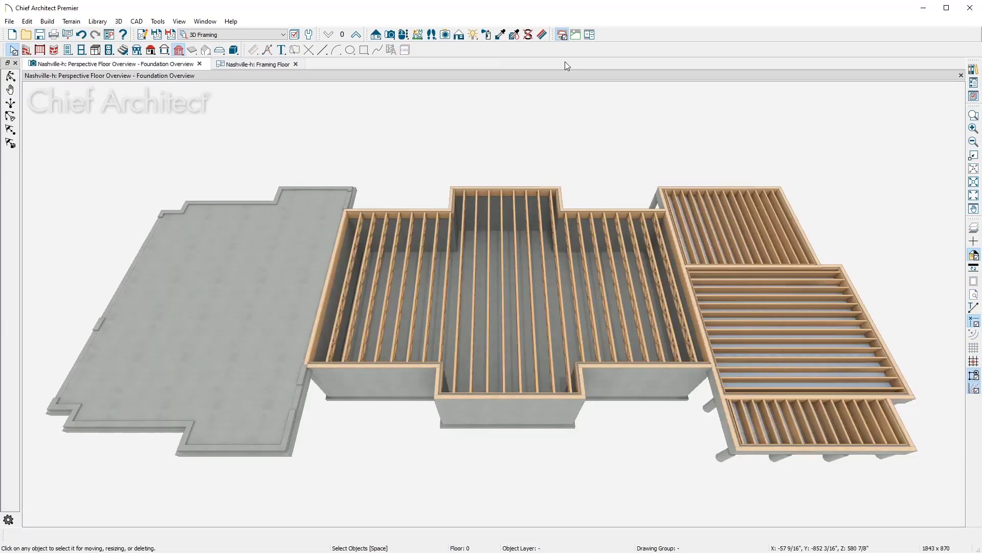
click(356, 35)
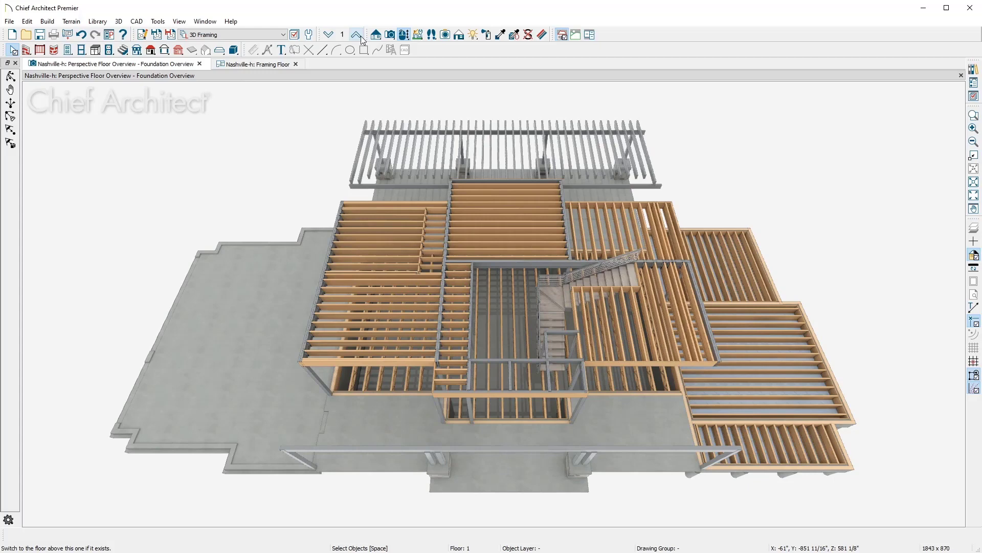
click(177, 51)
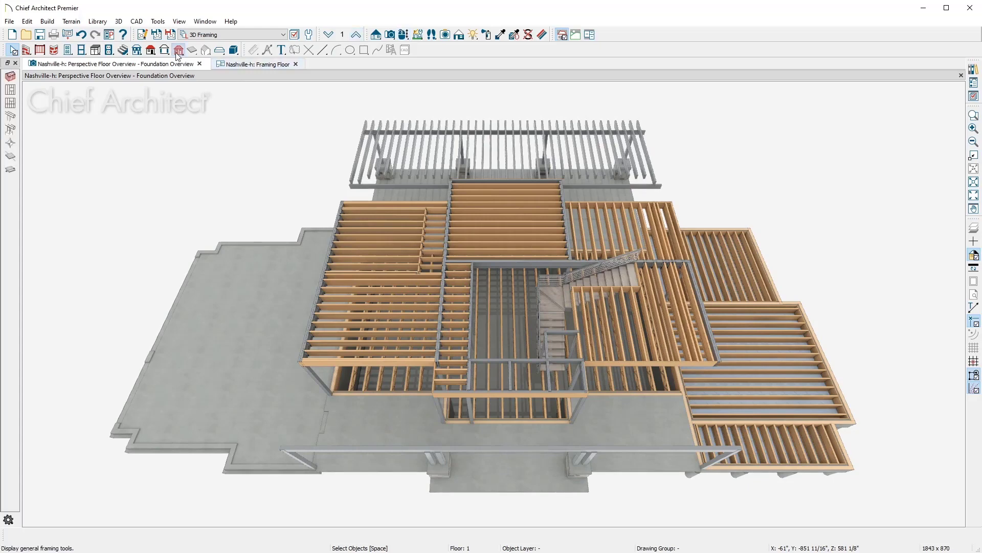
click(11, 78)
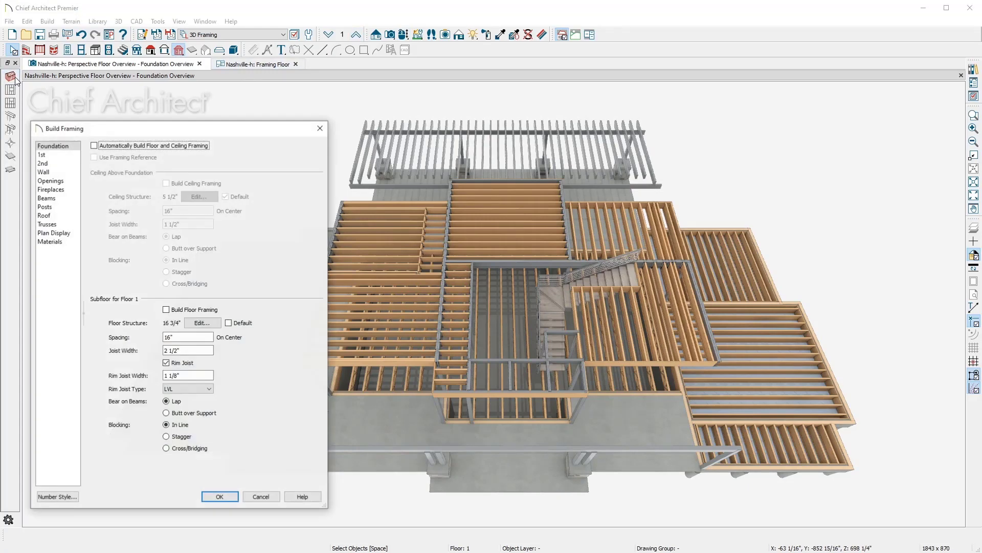
click(62, 173)
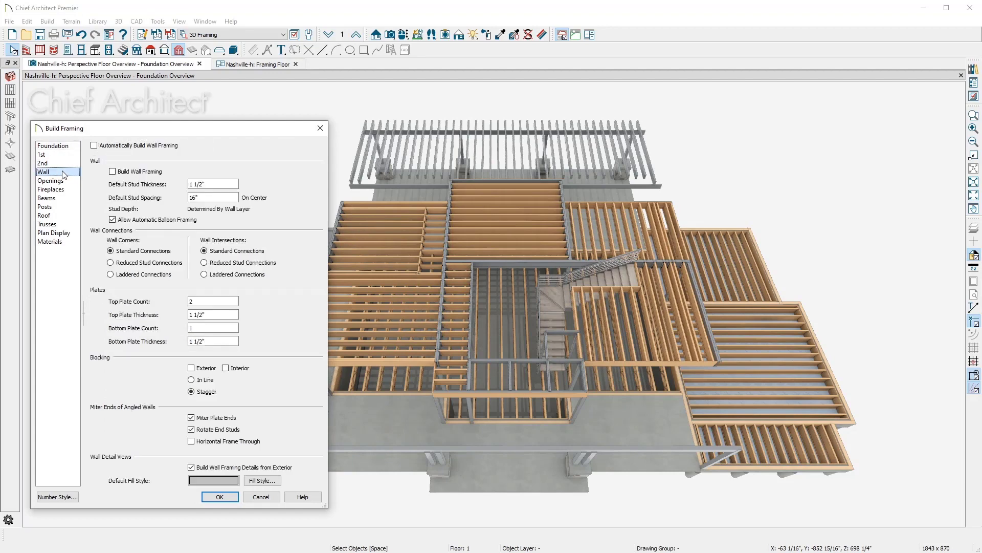
click(94, 145)
click(220, 497)
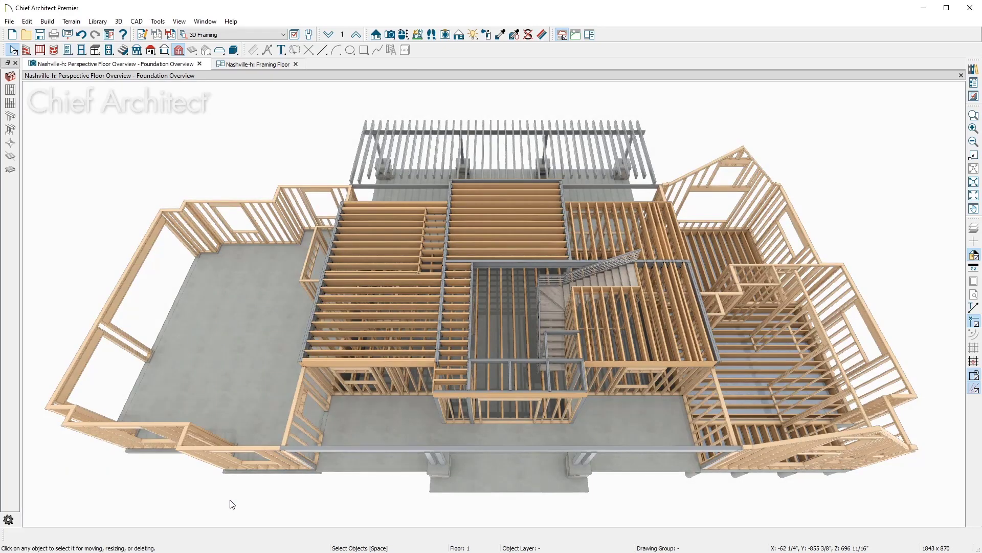
Step: Turn on display of the Windows layer in the 3D Framing layer set
click(973, 96)
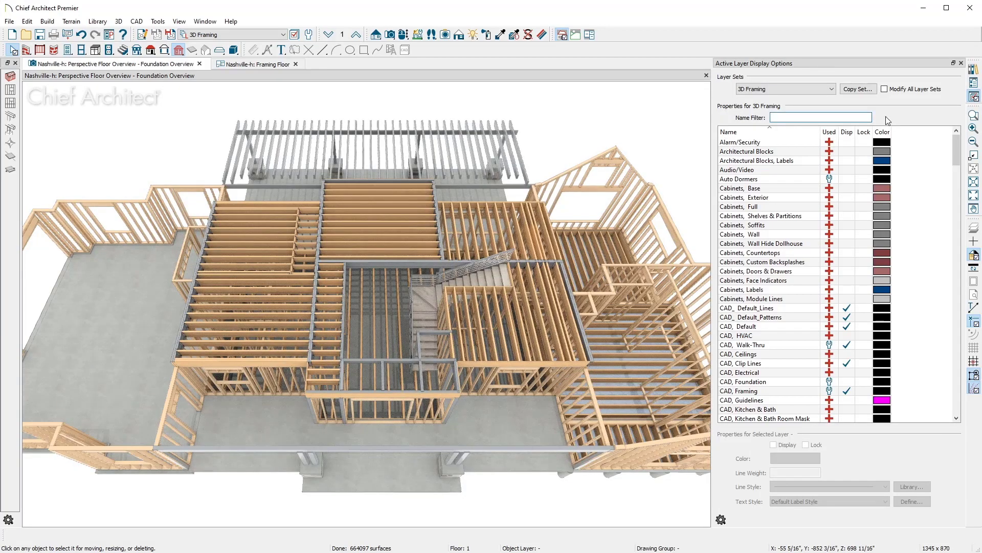
text(windows)
click(847, 143)
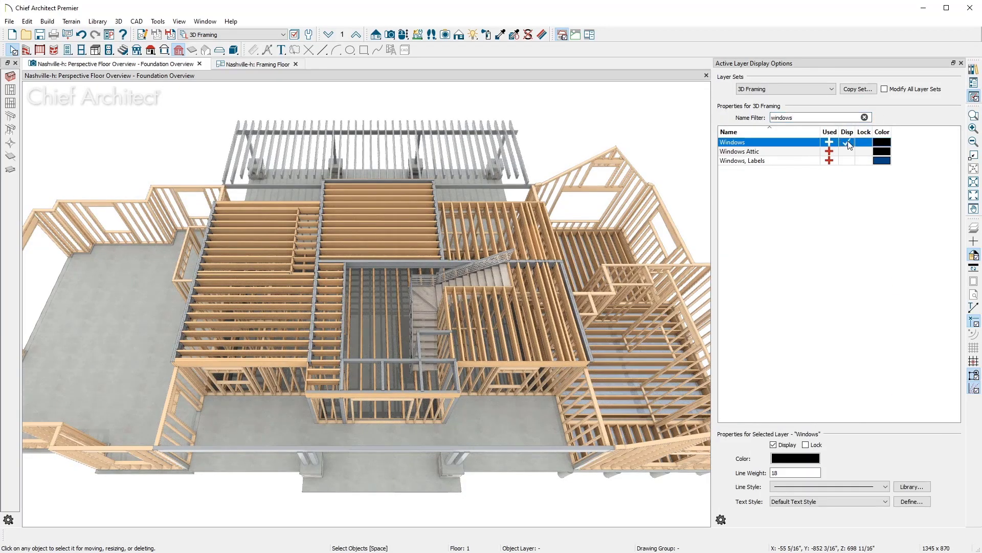
click(973, 96)
Step: Move the garage side-wall window nearest the front corner along its wall toward that corner
middle_drag(325, 303, 475, 244)
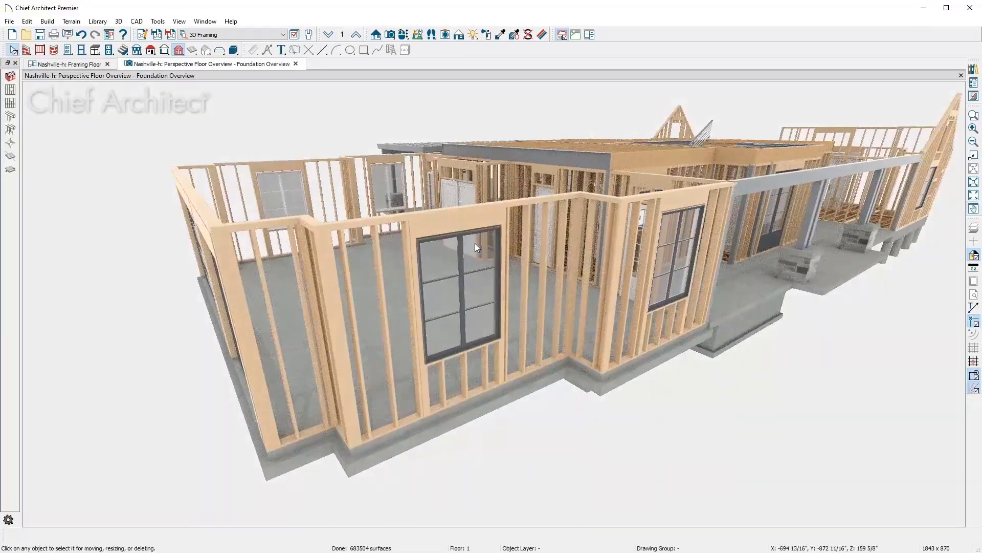
click(463, 293)
drag(450, 298, 404, 305)
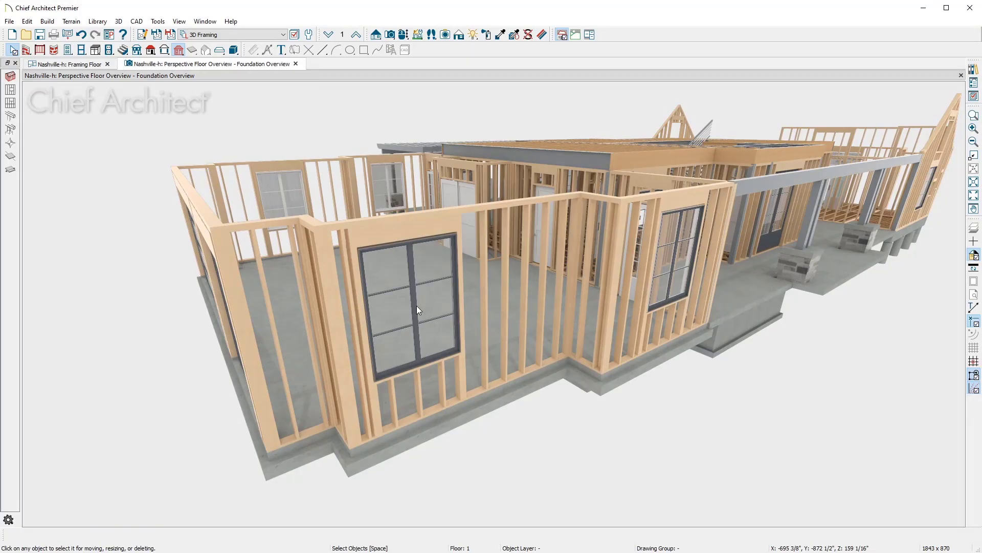
Step: Tile the floor framing plan and the perspective overview side by side, with the garage door wall facing the camera
middle_drag(464, 268, 574, 281)
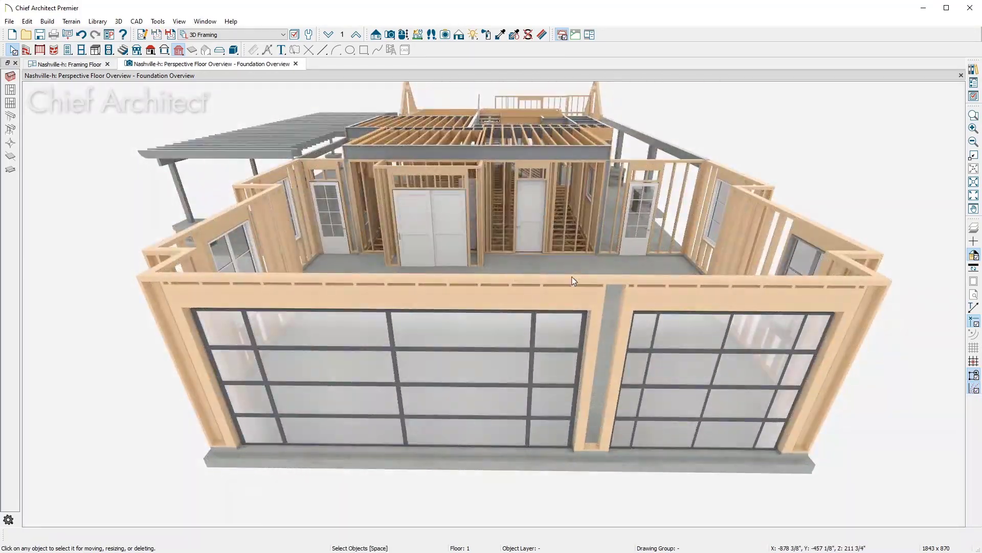
key(alt+w)
key(v)
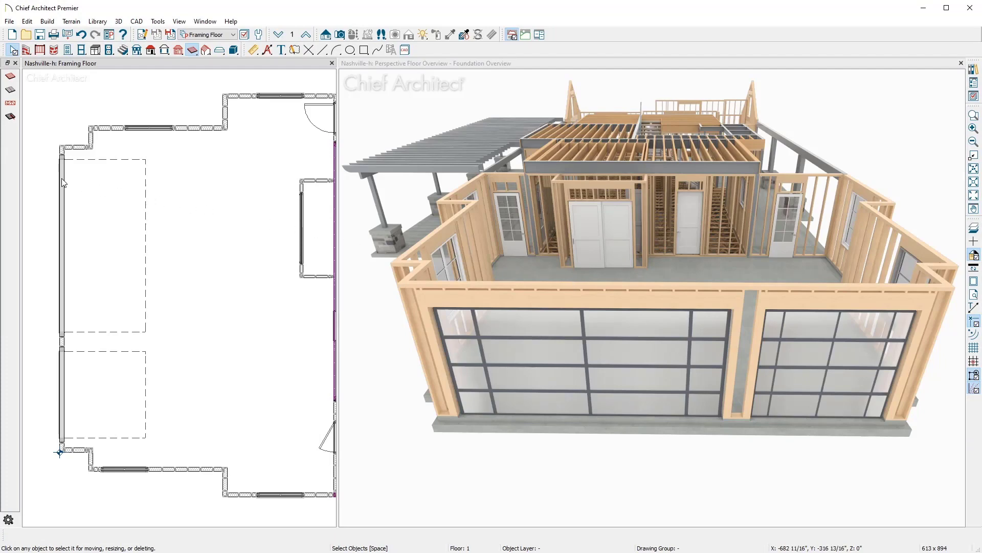
Step: For both garage doors, set the header's vertical placement to Top of Wall and combine the adjacent headers
click(62, 194)
shift+click(60, 373)
double_click(61, 376)
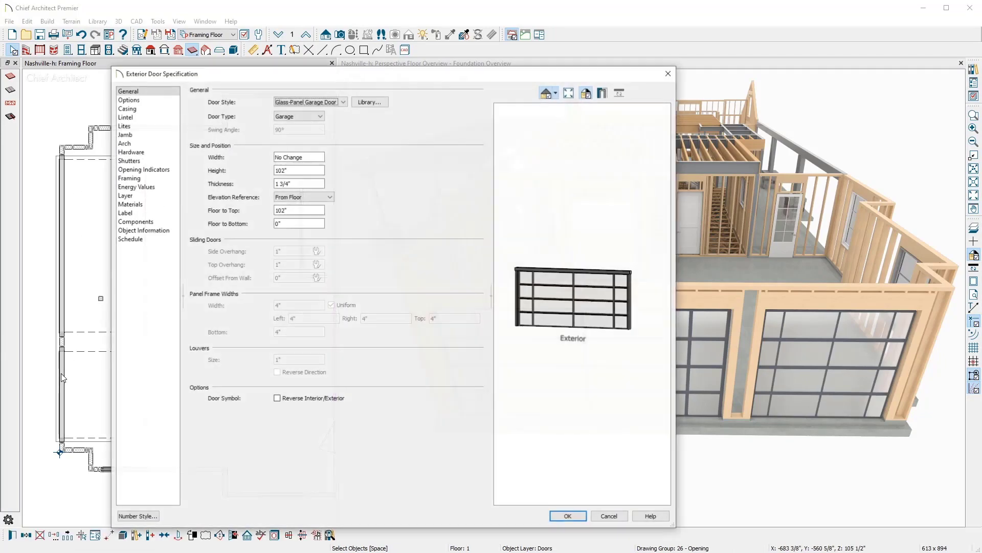
click(173, 179)
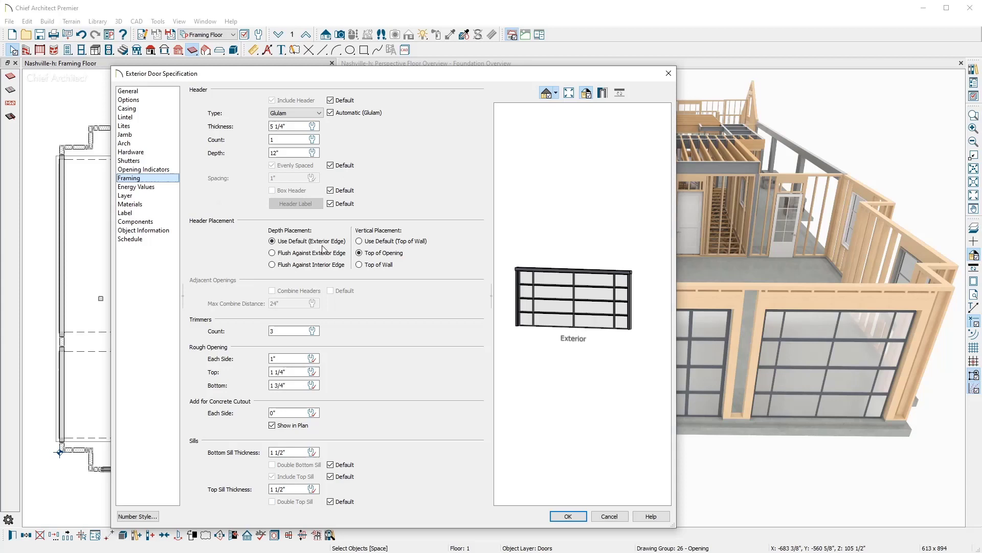
click(359, 265)
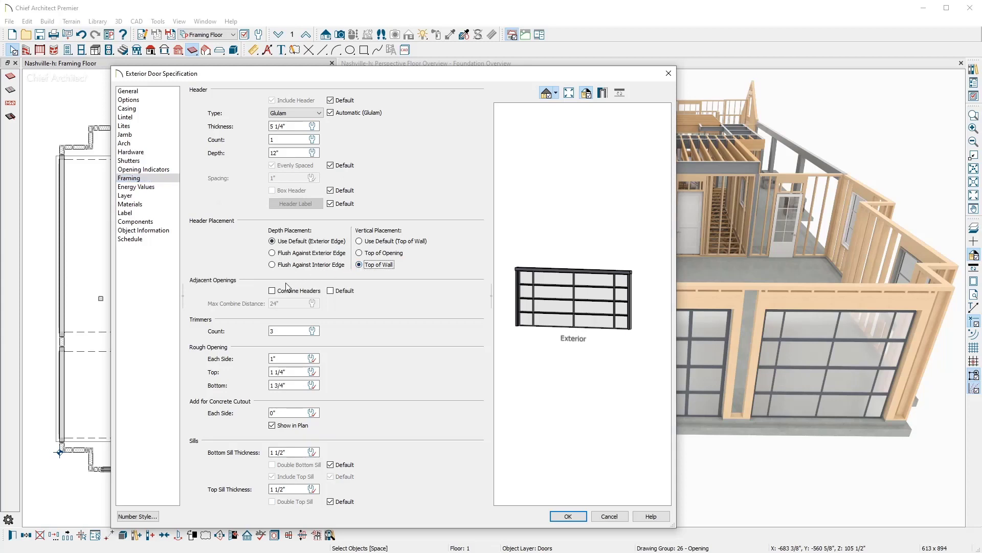
click(273, 291)
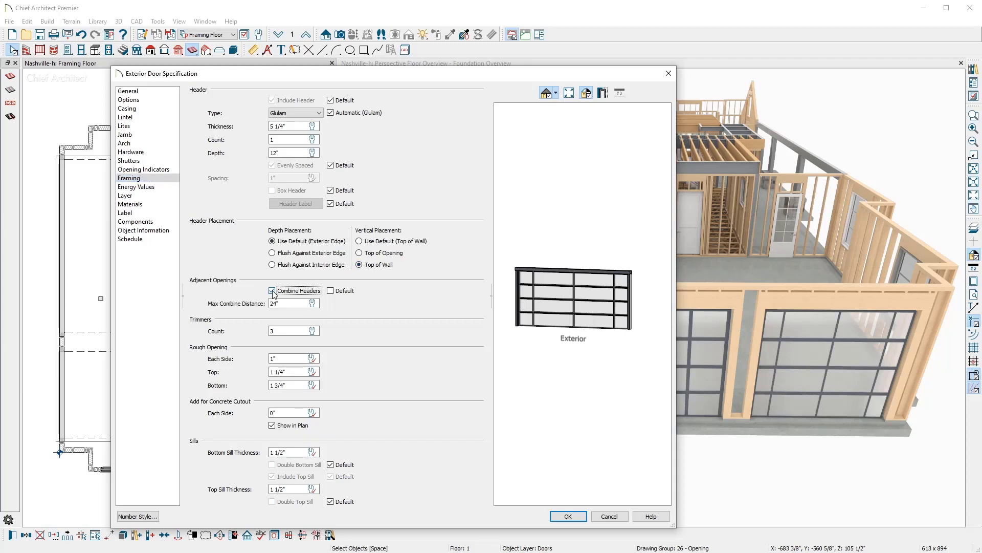
click(582, 516)
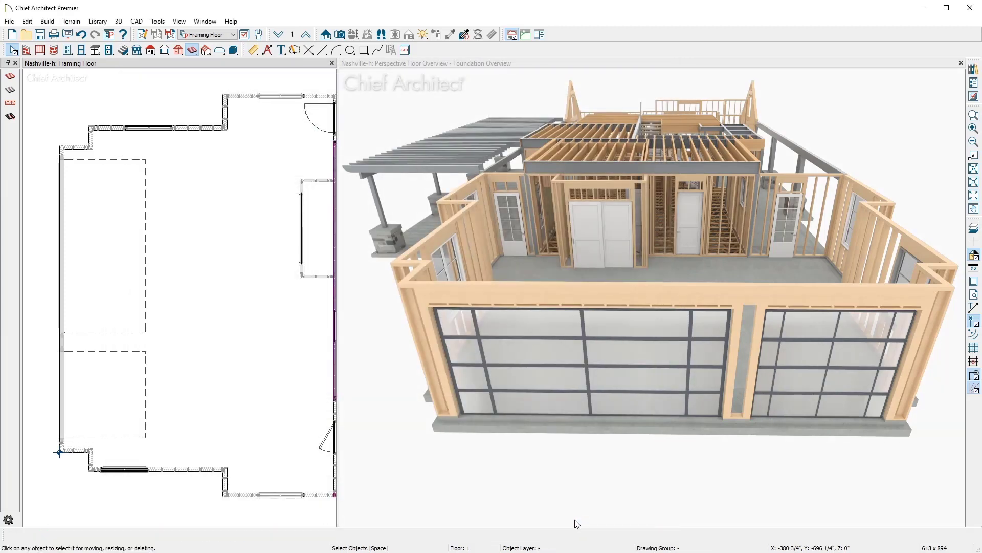
Step: Open the garage door wall's detail and copy a trimmer to the middle of the post between the doors, turning off automatic wall framing
click(63, 342)
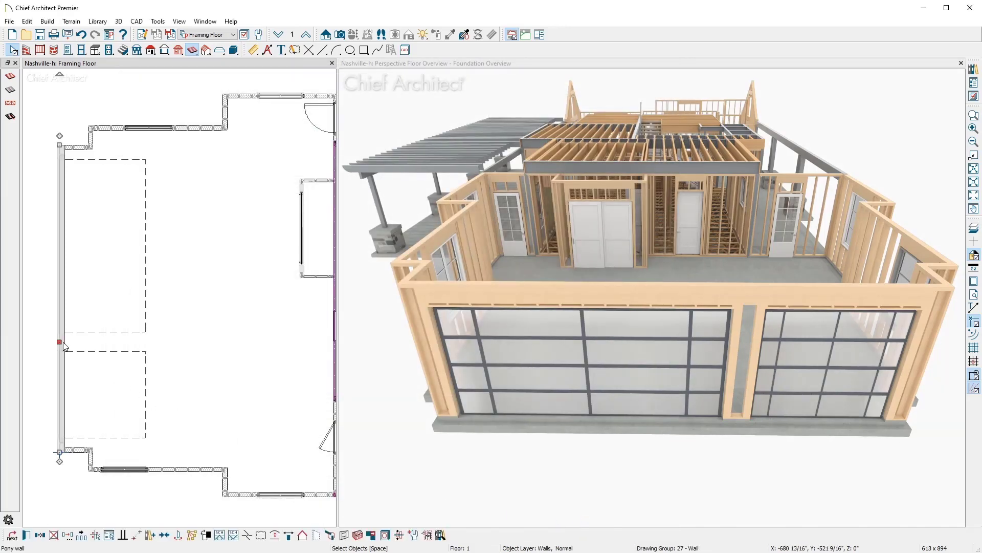
click(344, 535)
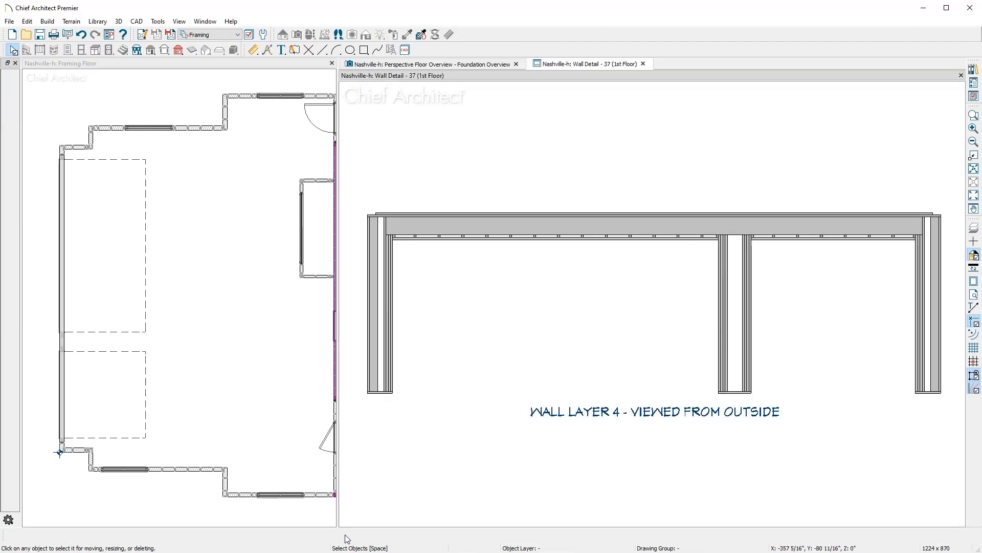
click(743, 381)
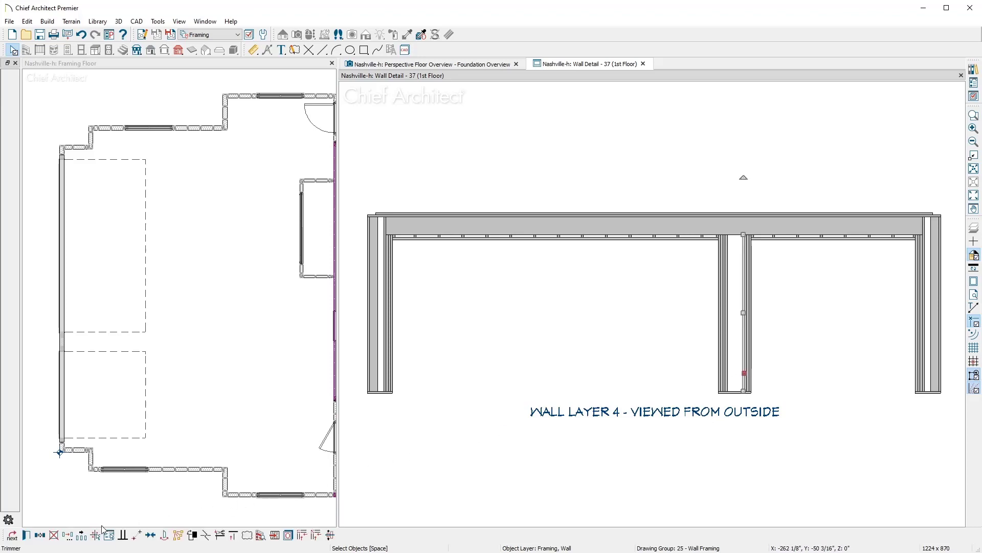
click(39, 535)
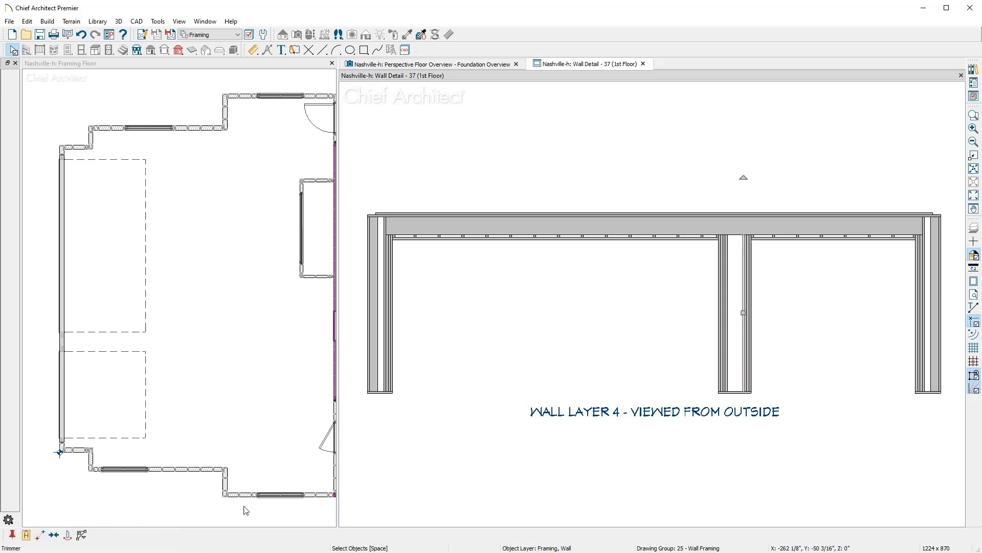
drag(743, 311, 737, 317)
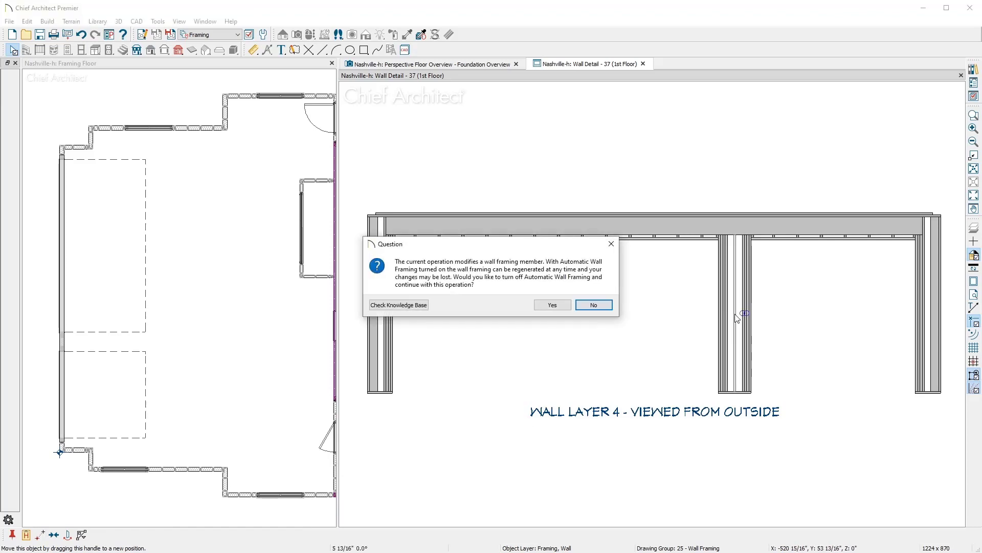
click(565, 309)
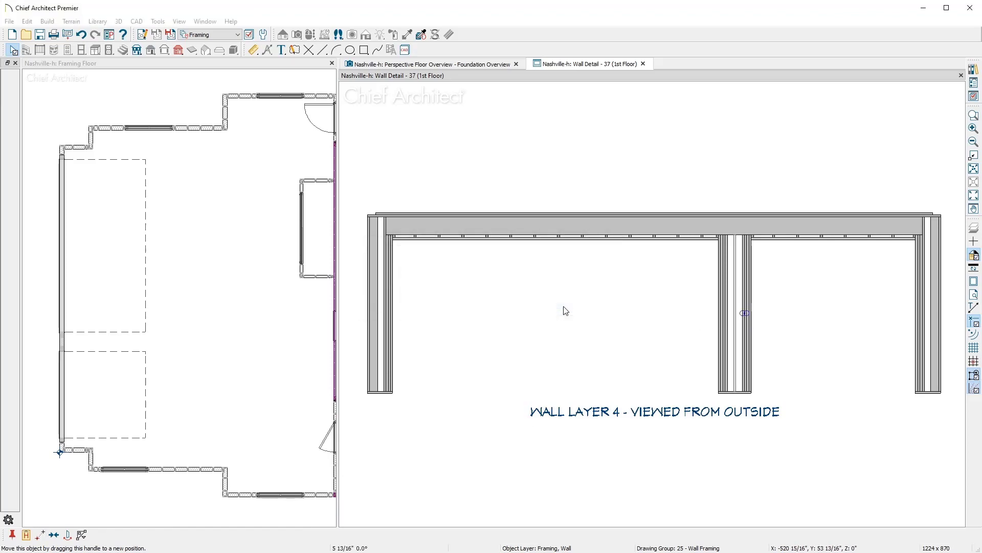
Step: Examine the framing type options for the garage door header in the wall detail
double_click(583, 228)
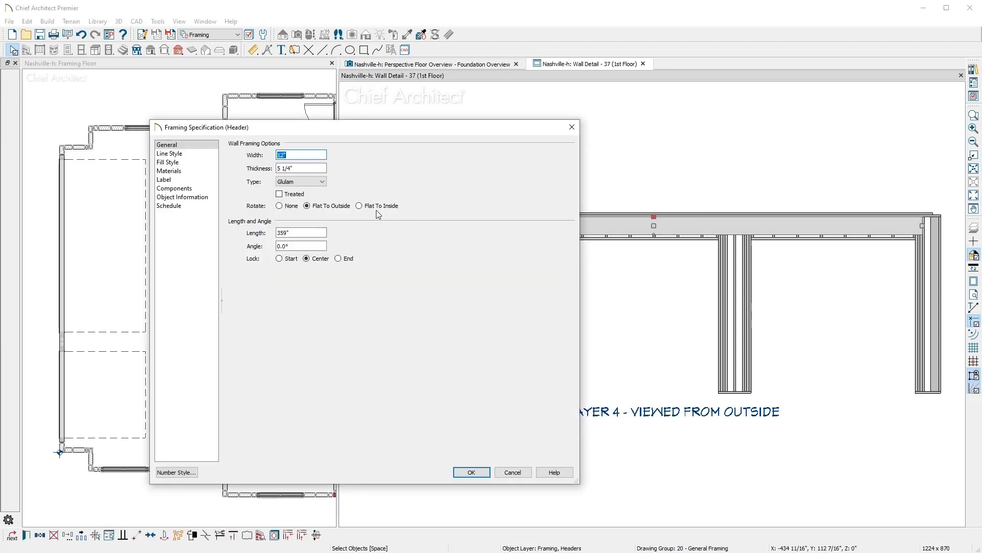
click(323, 182)
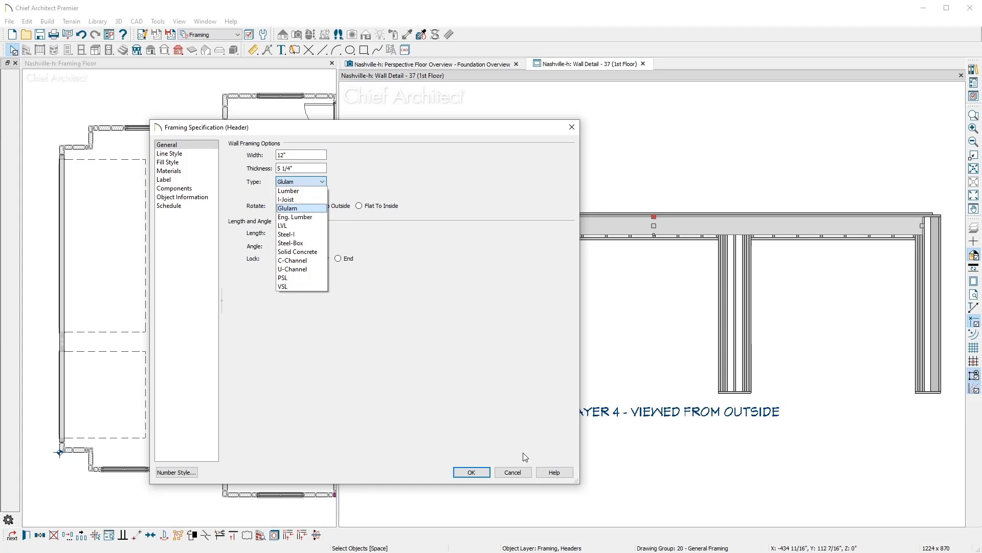
click(529, 473)
click(462, 410)
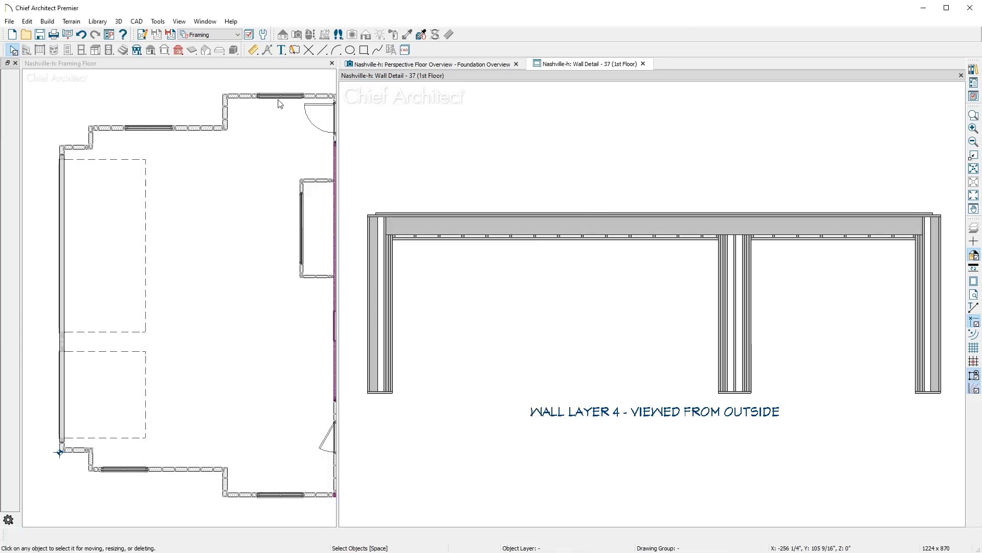
Step: Add an end-to-end dimension across the wider garage door opening in the wall detail
click(254, 50)
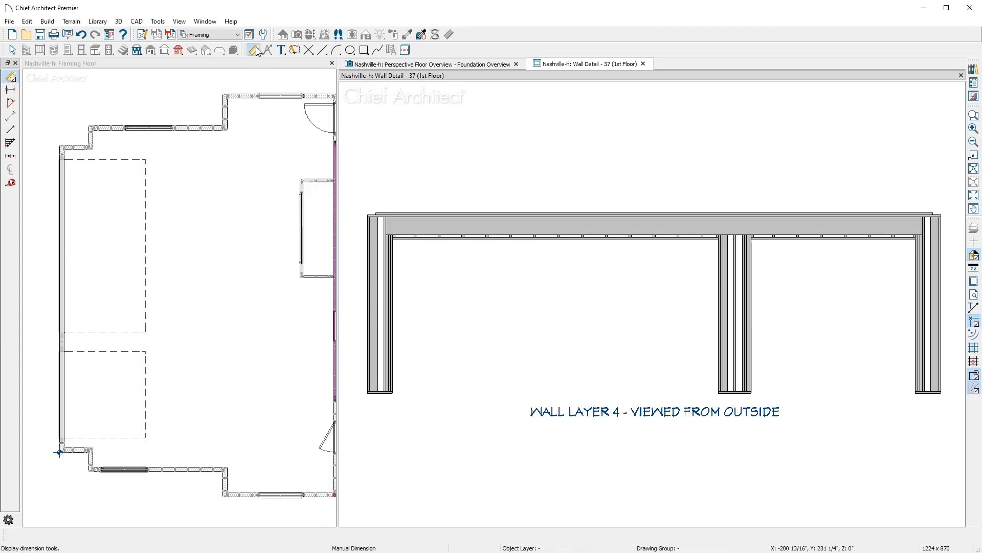
click(11, 90)
drag(388, 390, 715, 382)
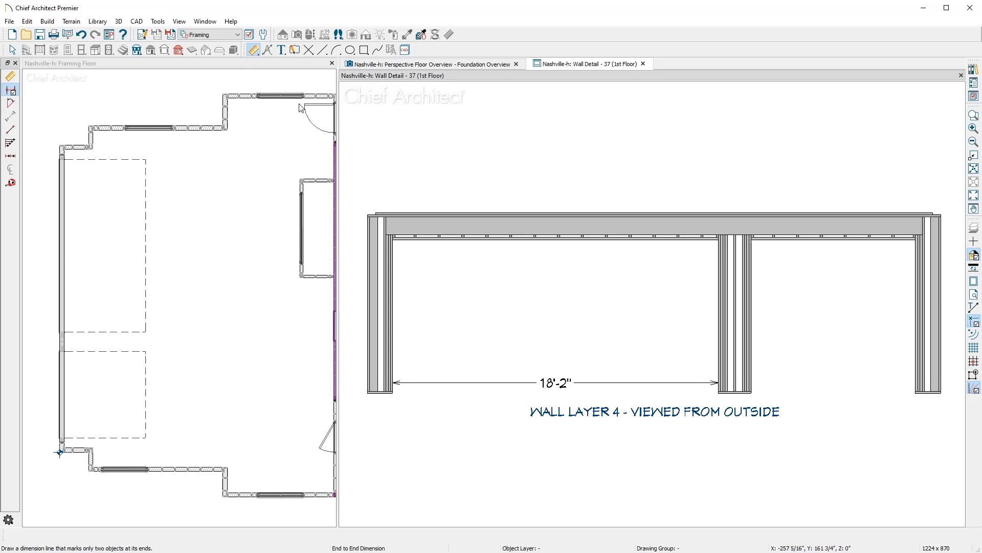
Step: Add a leader line pointing to the garage door header with the text "PORTAL FRAME"
click(281, 49)
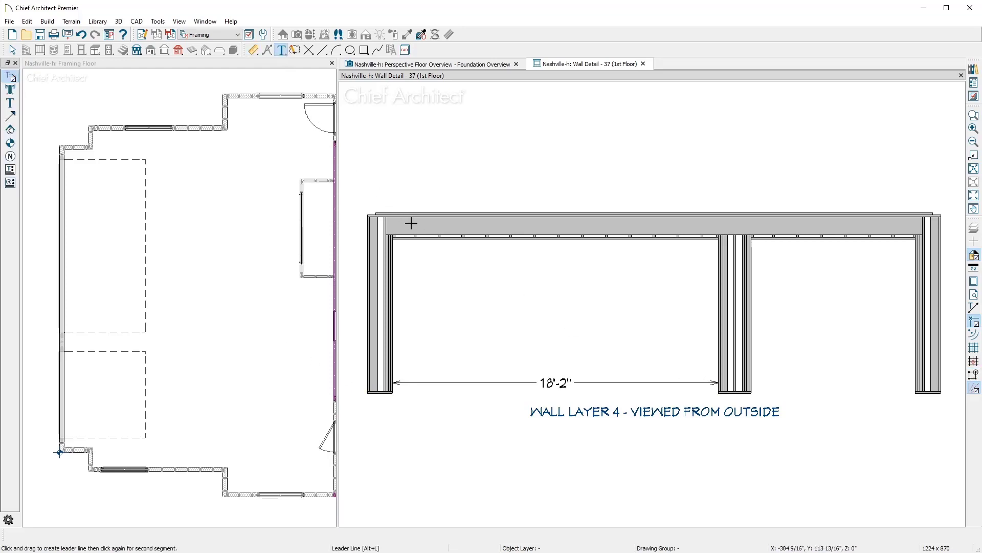
drag(411, 224, 430, 185)
click(475, 183)
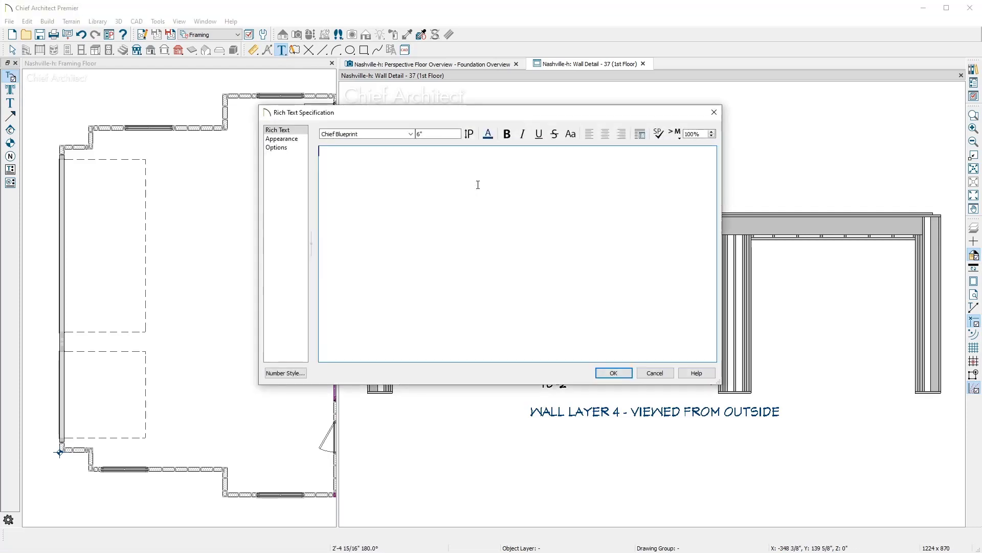
text(PORTAL FRAME)
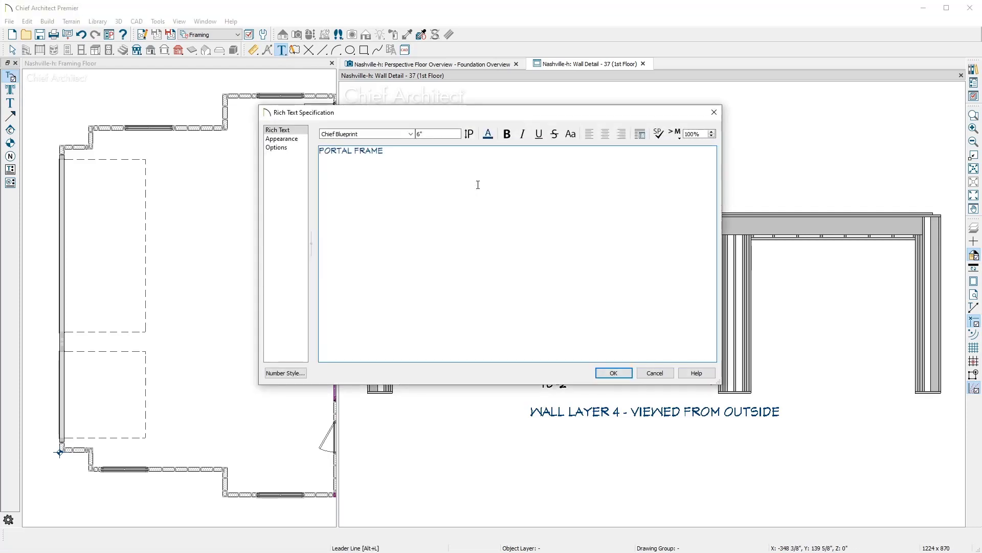
click(613, 373)
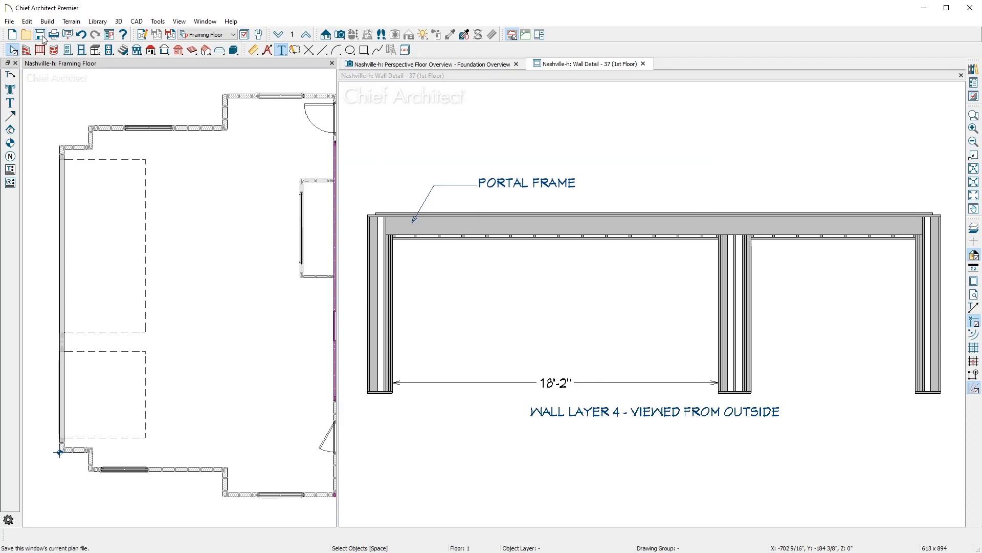
Step: Start the Wall Hatching command for the floor 1 framing plan
click(47, 21)
mouse_move(67, 33)
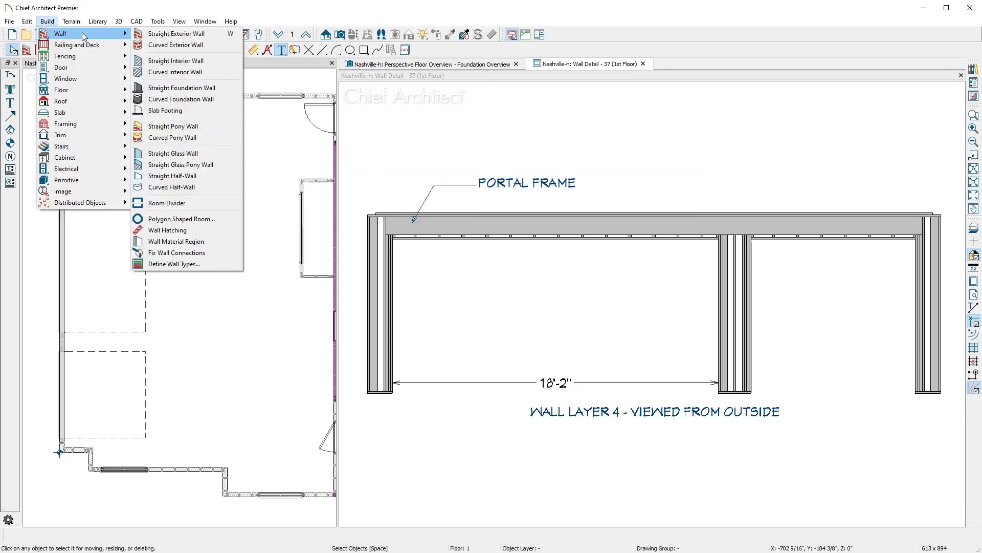
click(206, 231)
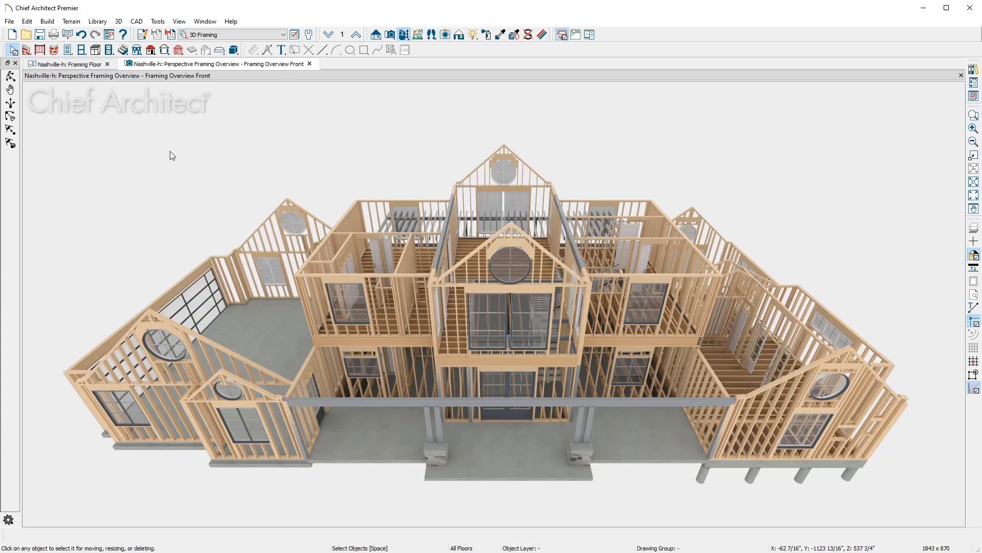
Step: Build the roof framing for the house, keeping the existing rafter spacing and roof member sizes
click(55, 23)
mouse_move(82, 123)
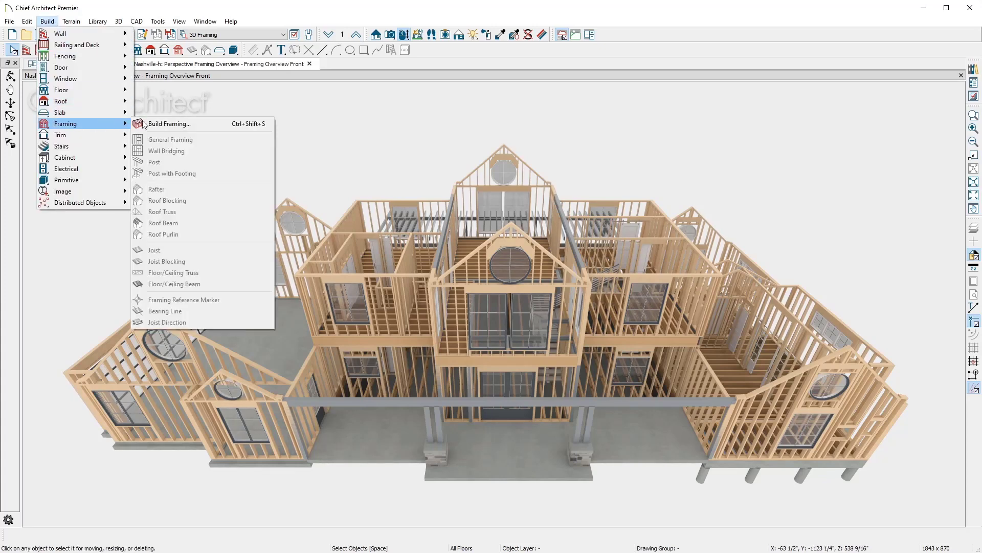
click(198, 122)
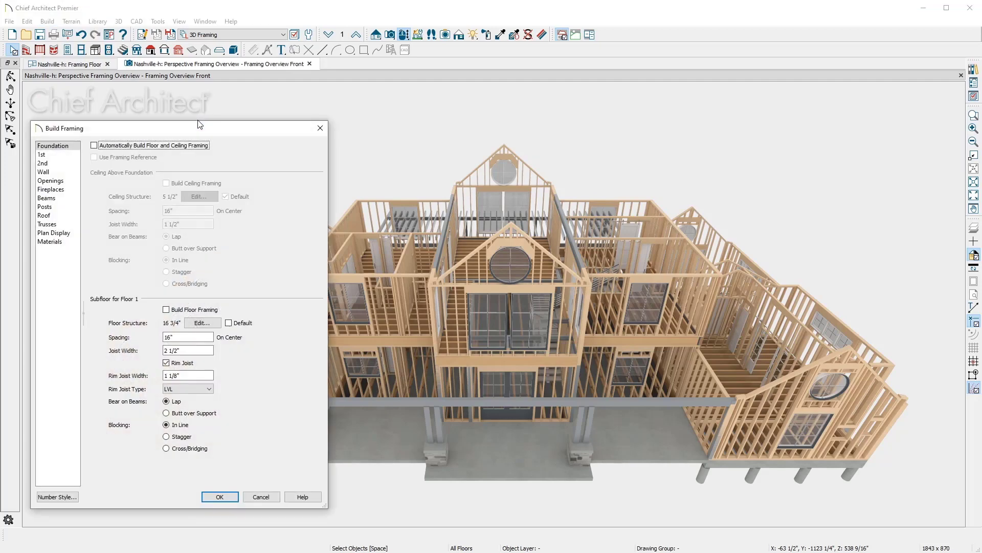
click(77, 215)
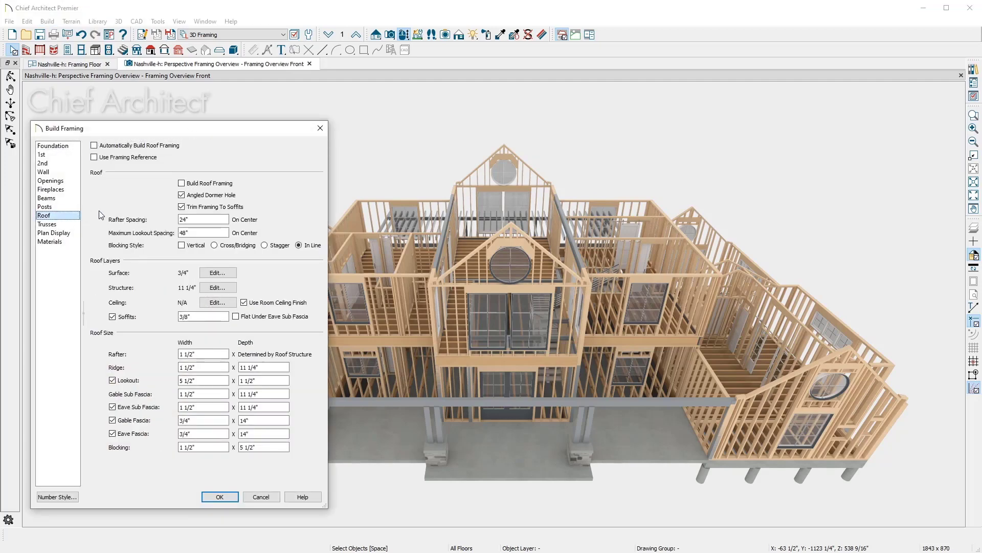
click(181, 183)
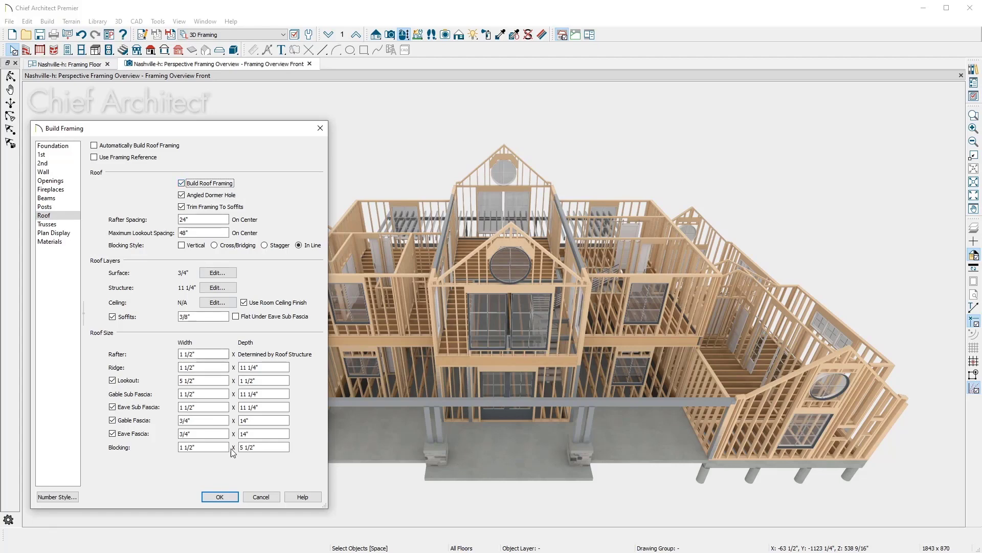
click(220, 497)
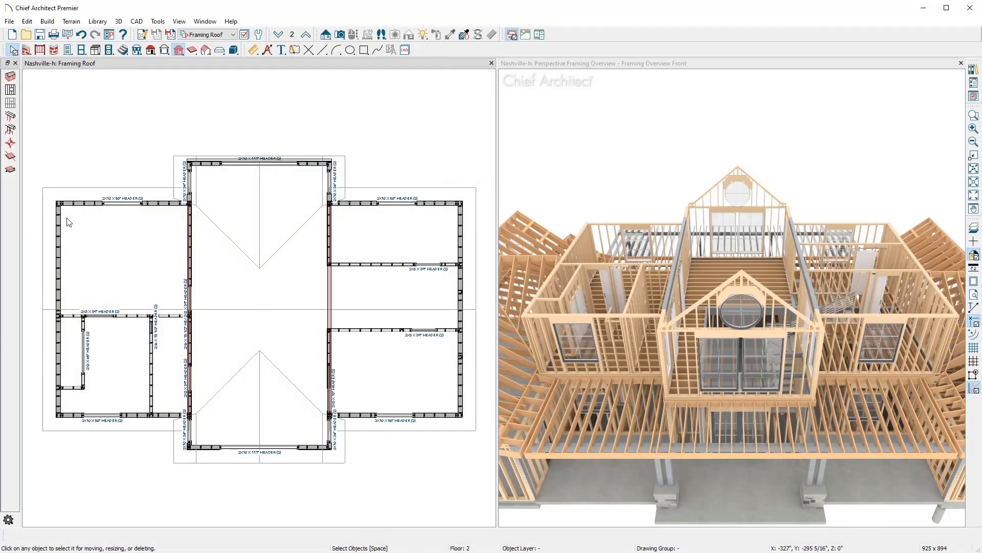
Step: Draw two full-depth roof trusses near the outer end wall of the left wing on the floor 2 roof framing plan
click(206, 50)
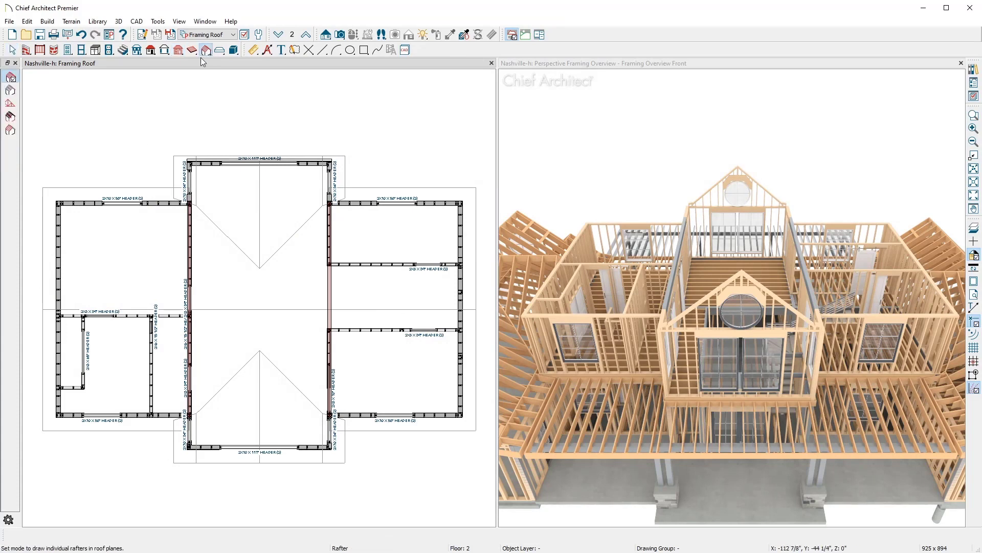
click(16, 105)
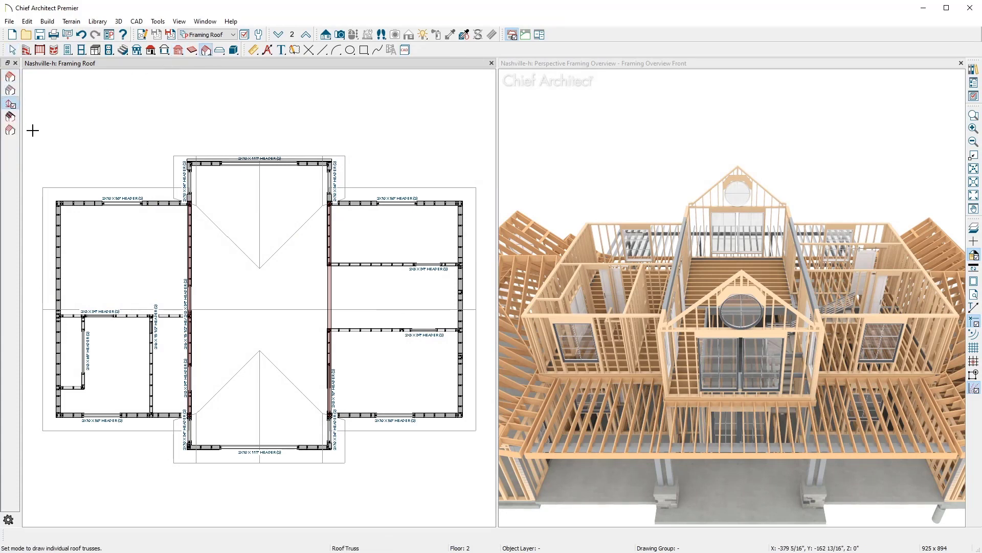
mouse_move(56, 185)
mouse_down()
mouse_move(60, 431)
mouse_move(81, 195)
mouse_up()
key(space)
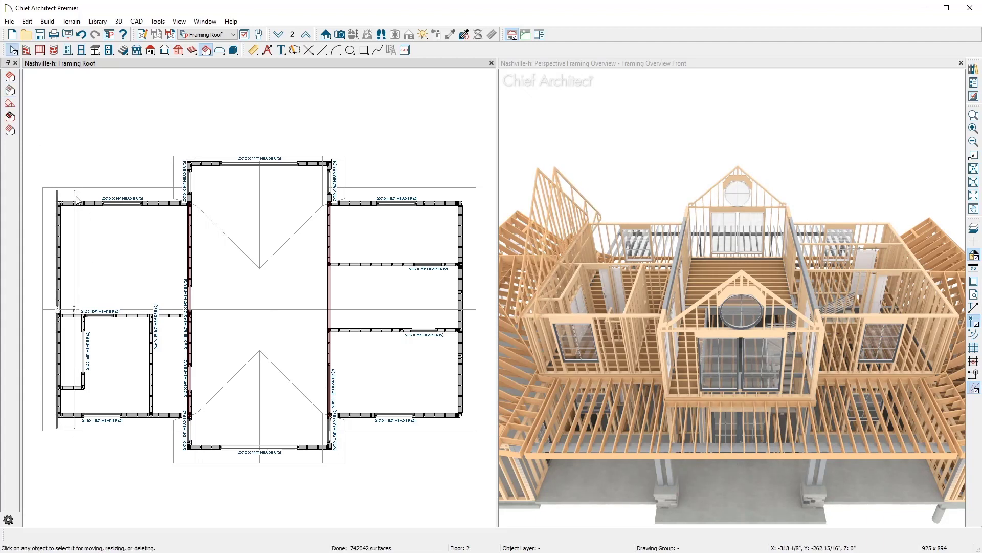
Step: Copy the inner roof truss at regular intervals across the left wing up to the central section
click(74, 214)
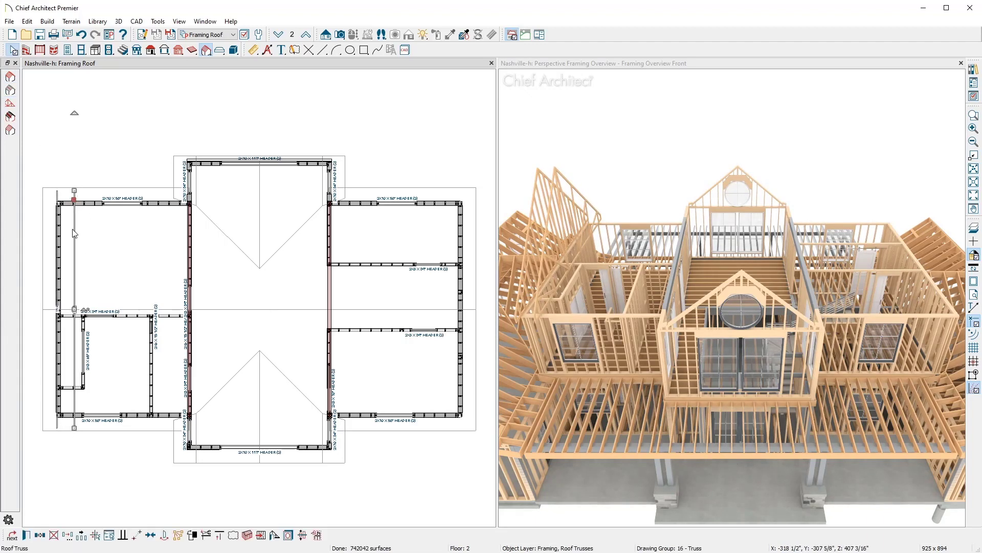
click(83, 535)
drag(74, 309, 170, 309)
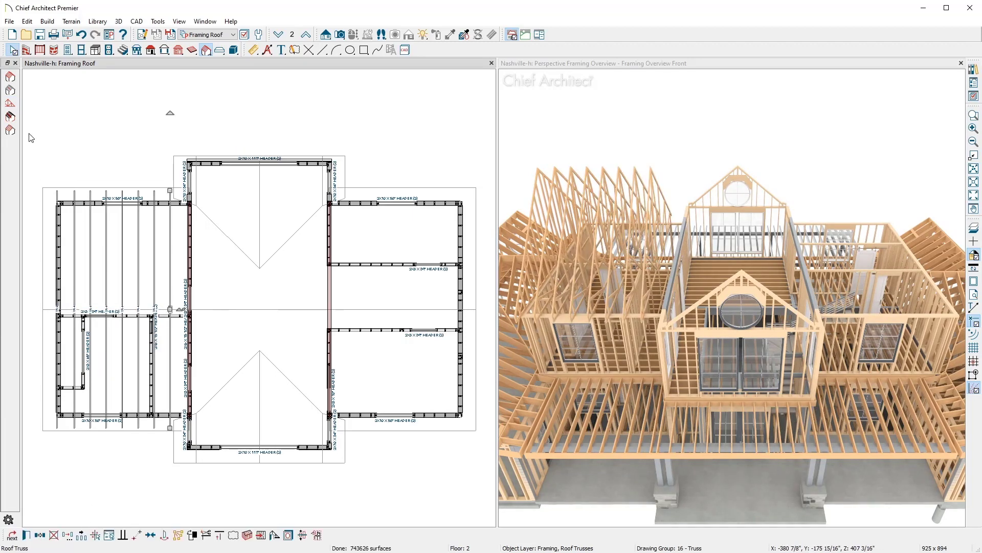
Step: Draw a roof truss across the front of the central section and copy it at regular intervals toward the rear gable
click(10, 104)
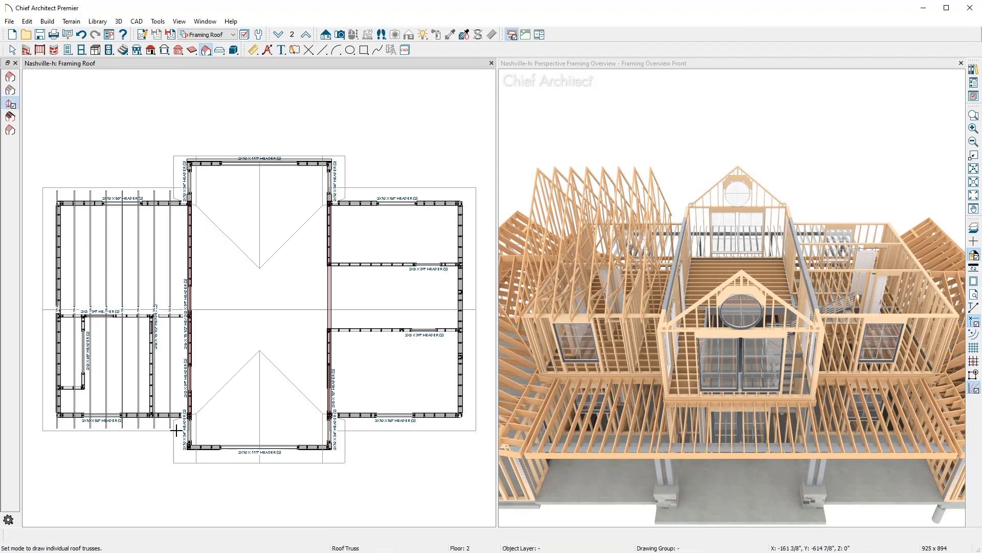
drag(176, 433, 342, 432)
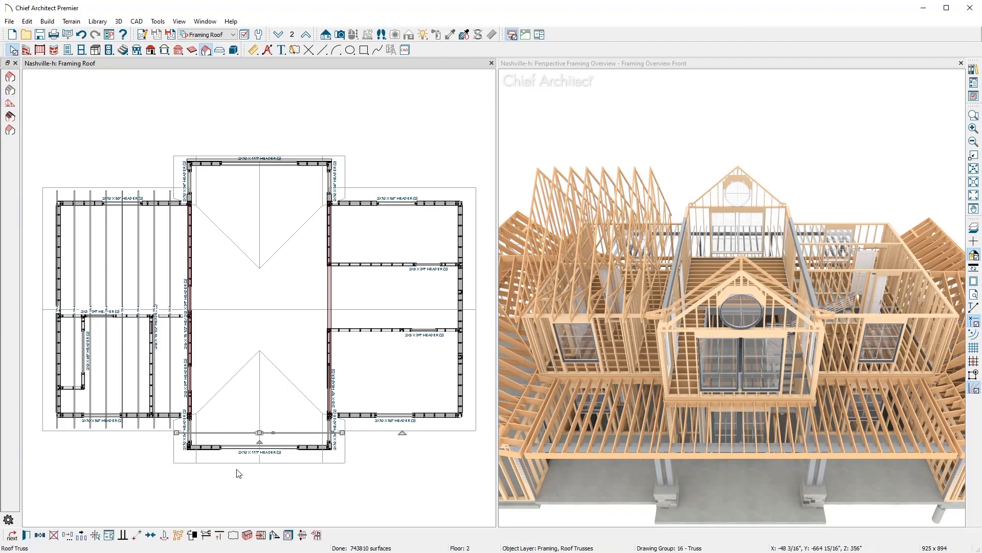
key(Escape)
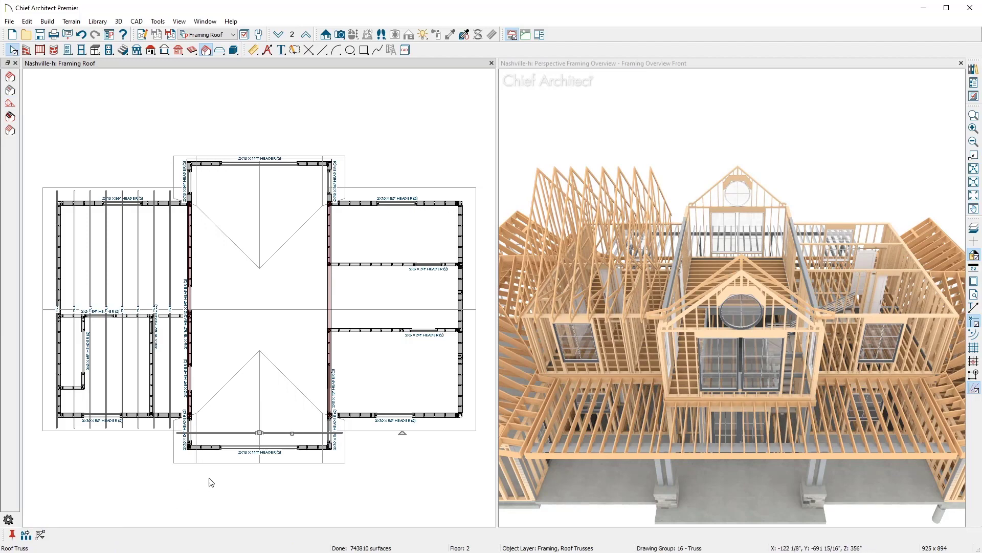
drag(259, 433, 261, 174)
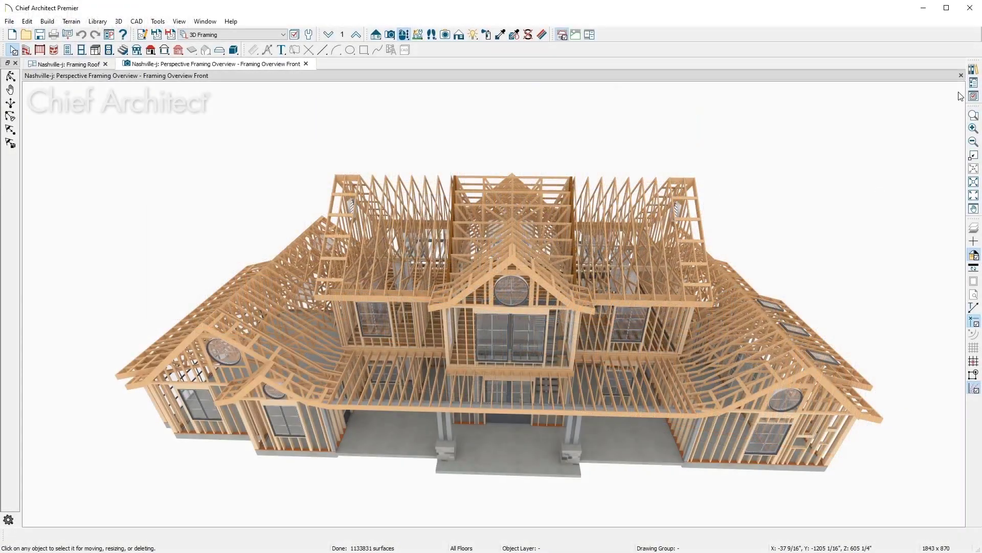
Step: Open the Truss Detail CAD detail from the project's saved views and examine the individual truss drawings
click(973, 84)
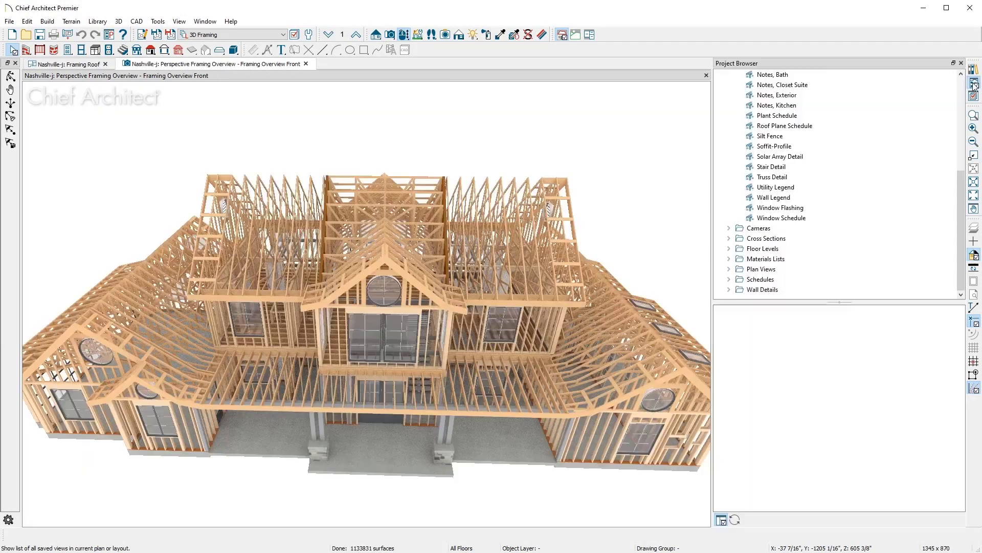
double_click(868, 181)
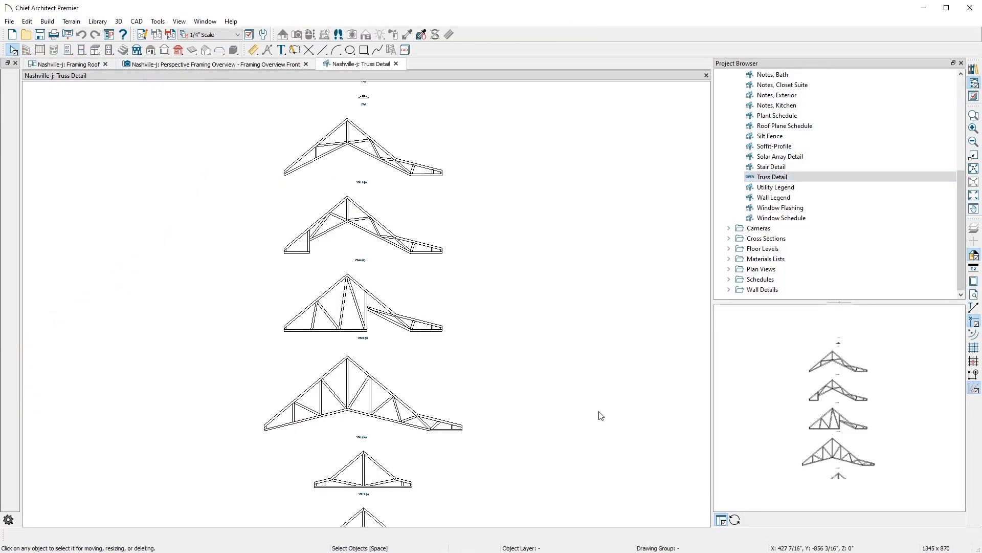
middle_drag(596, 302, 592, 136)
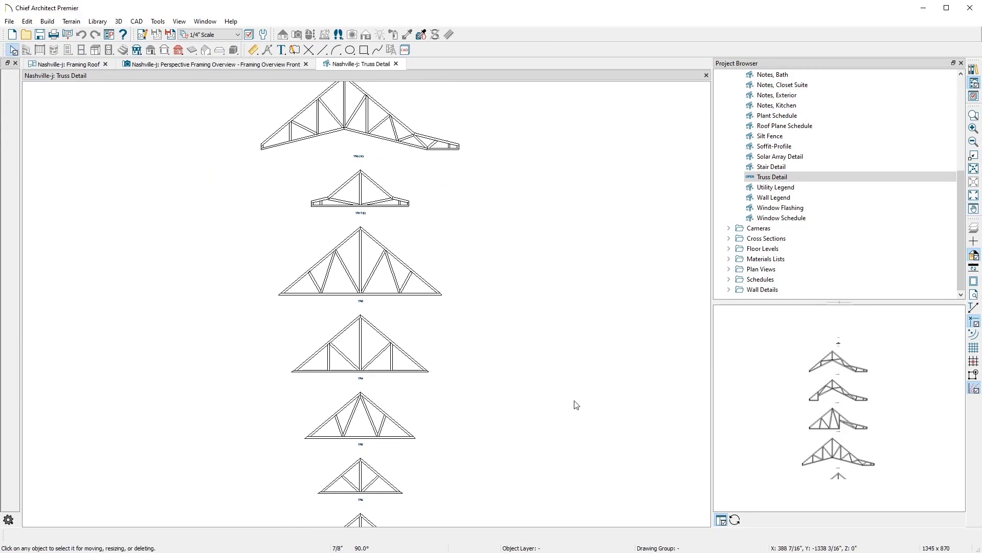
middle_drag(582, 462, 587, 204)
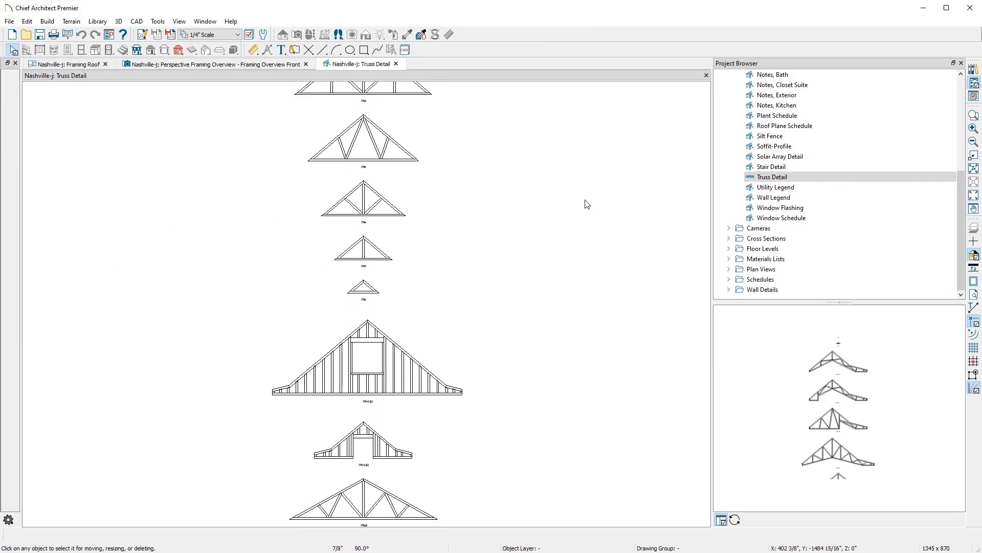